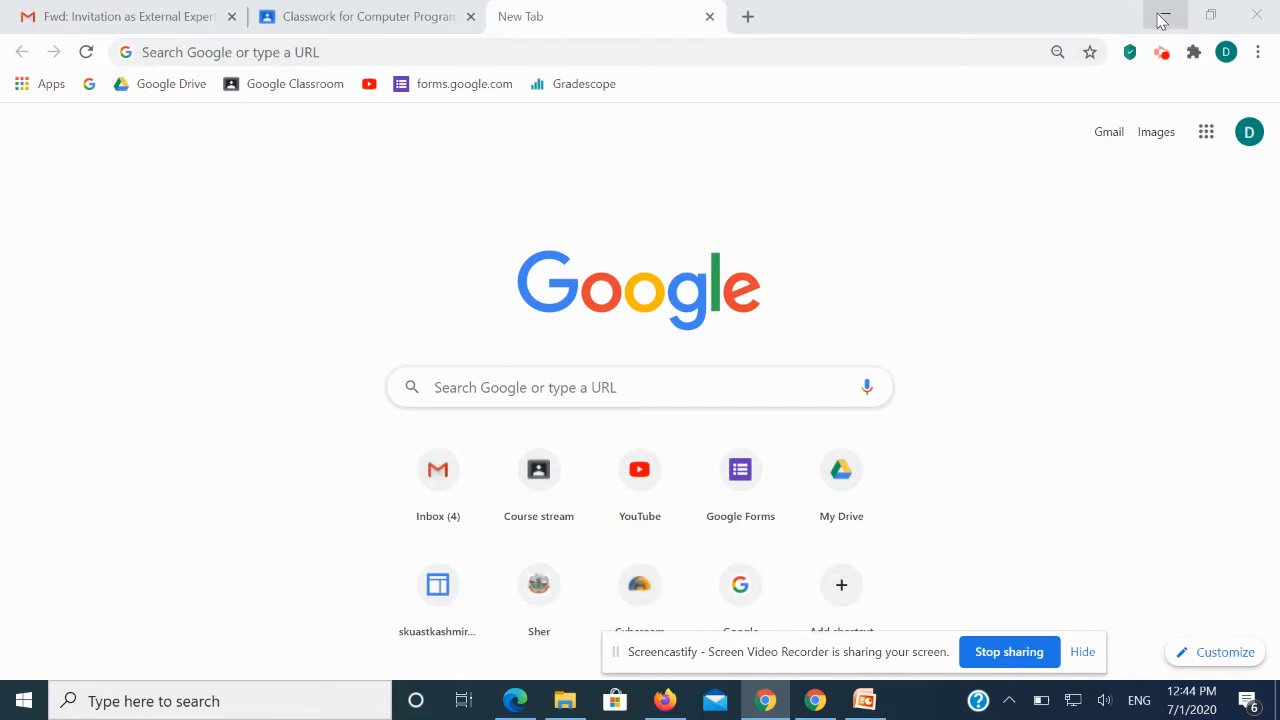
Minimize the browser and the Presentations folder window to show the desktop.
click(1163, 18)
click(1160, 18)
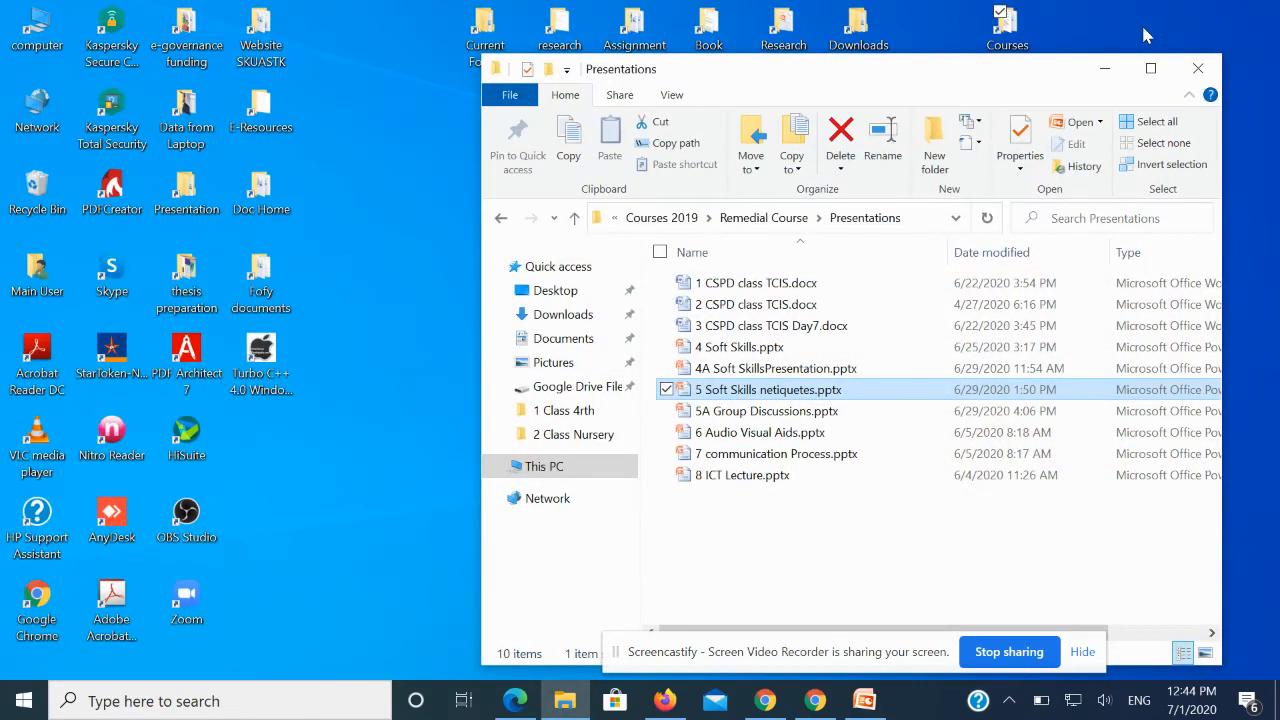
click(1097, 70)
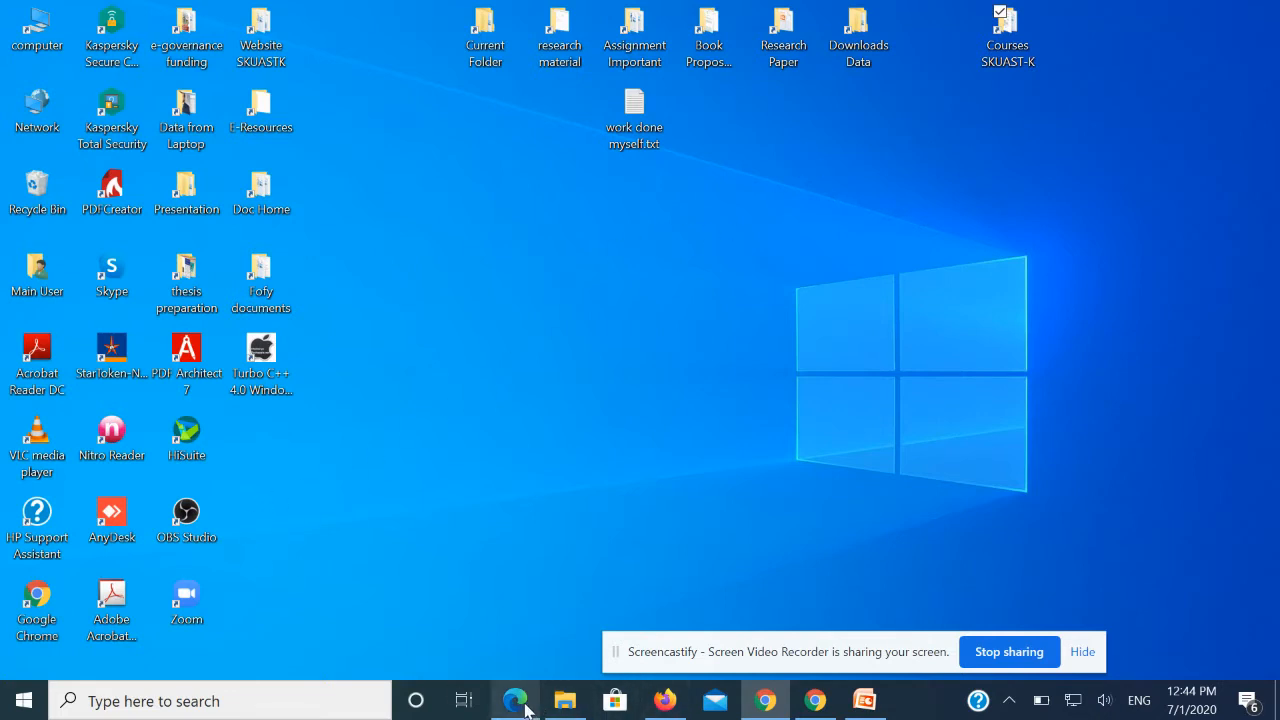
Switch to Chrome, search Google for "OBS Studio" and open the official obsproject.com site from the results.
mouse_move(527, 707)
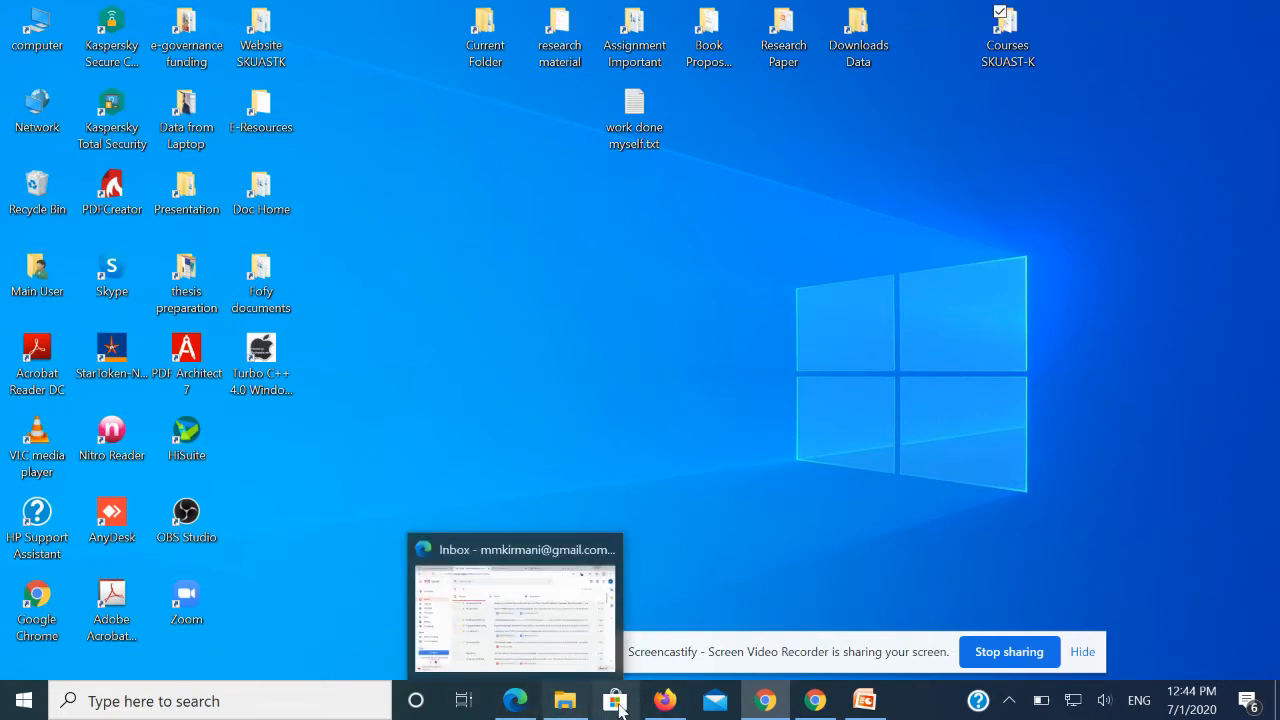
click(815, 708)
click(658, 383)
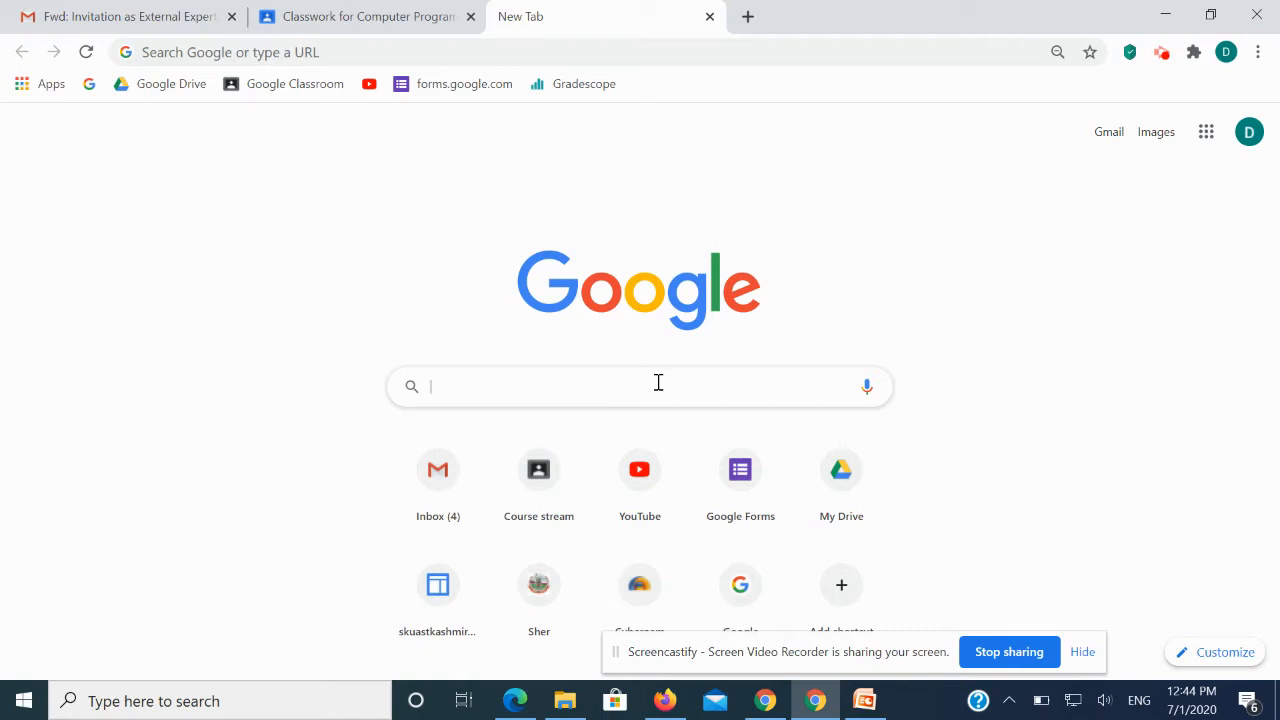
text(OBS S)
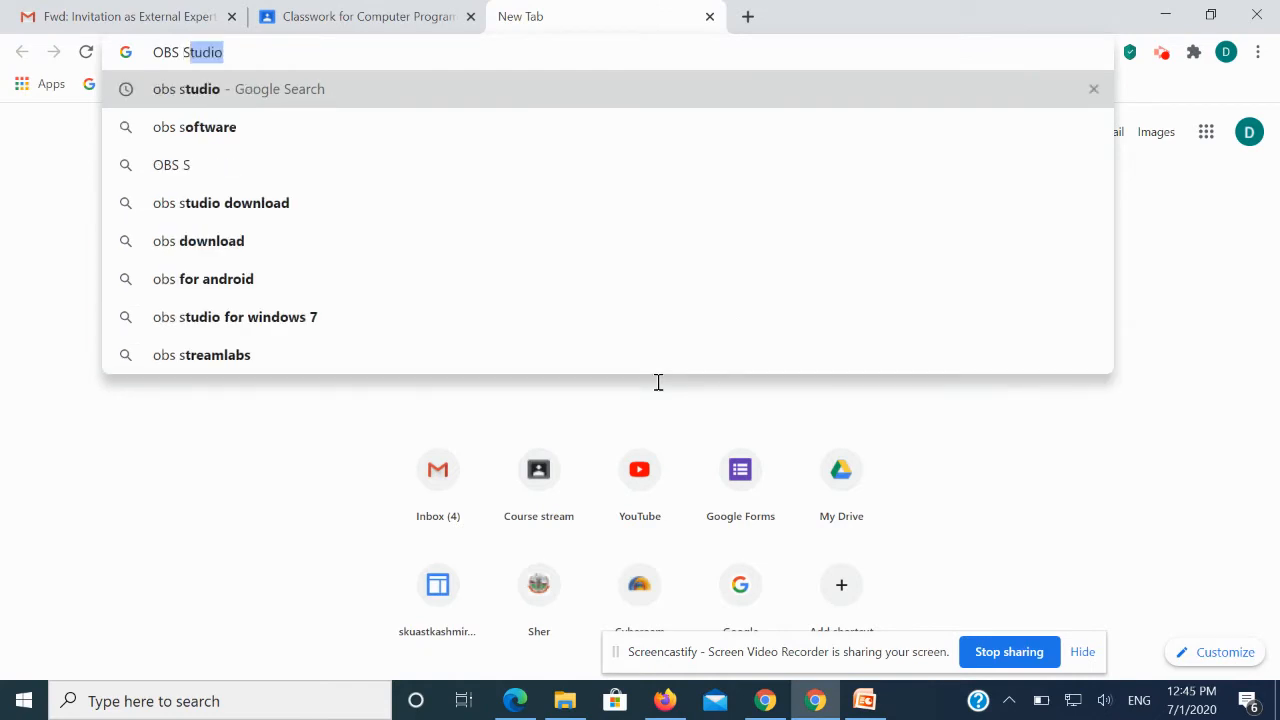
text(tudio)
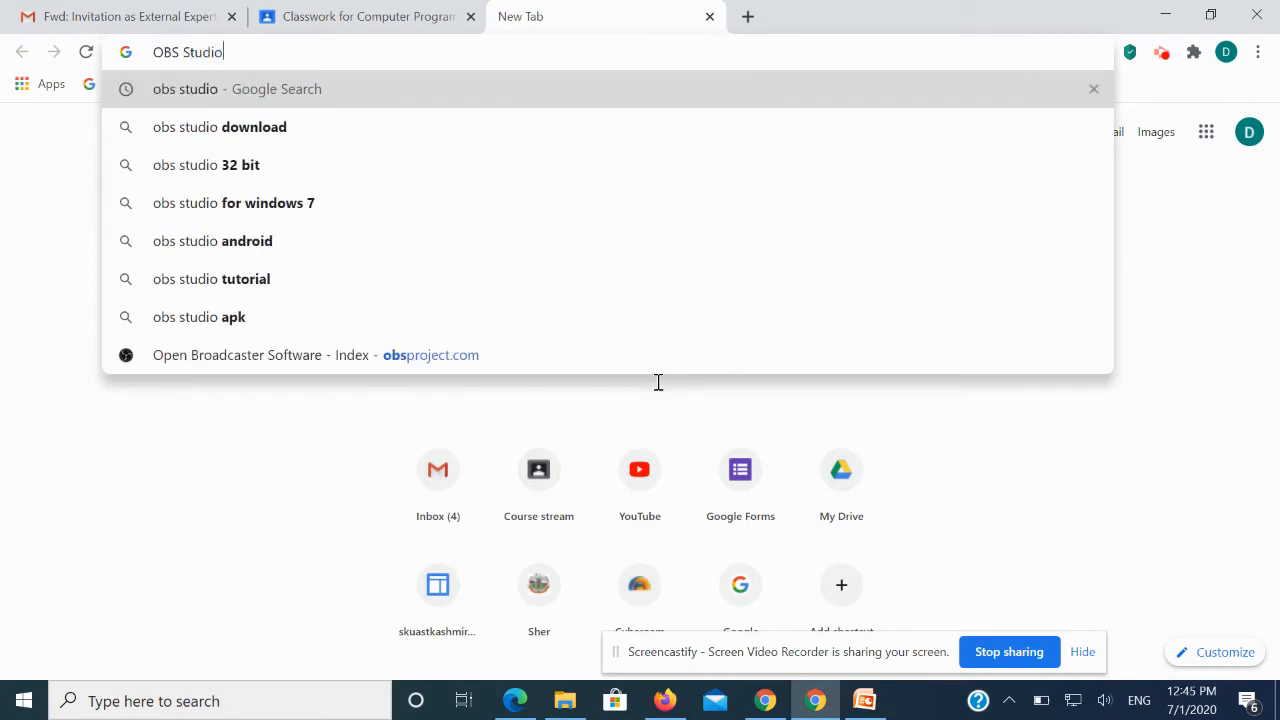
key(Return)
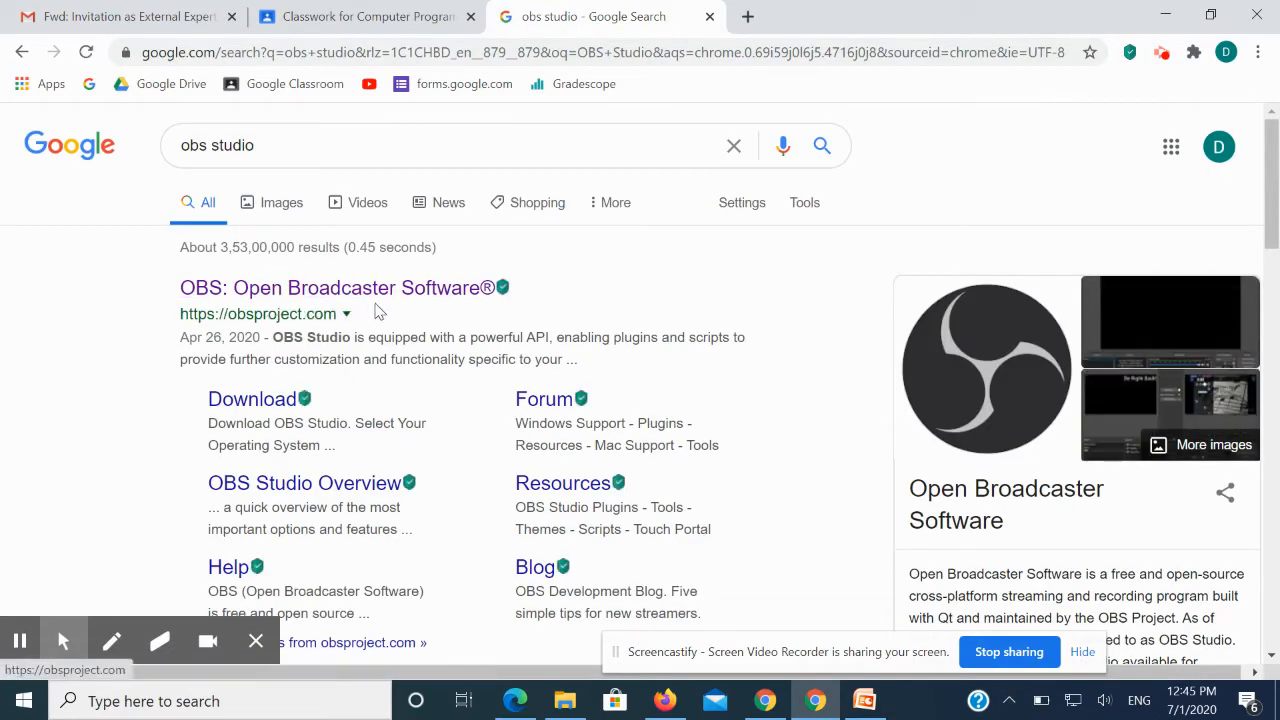
click(350, 300)
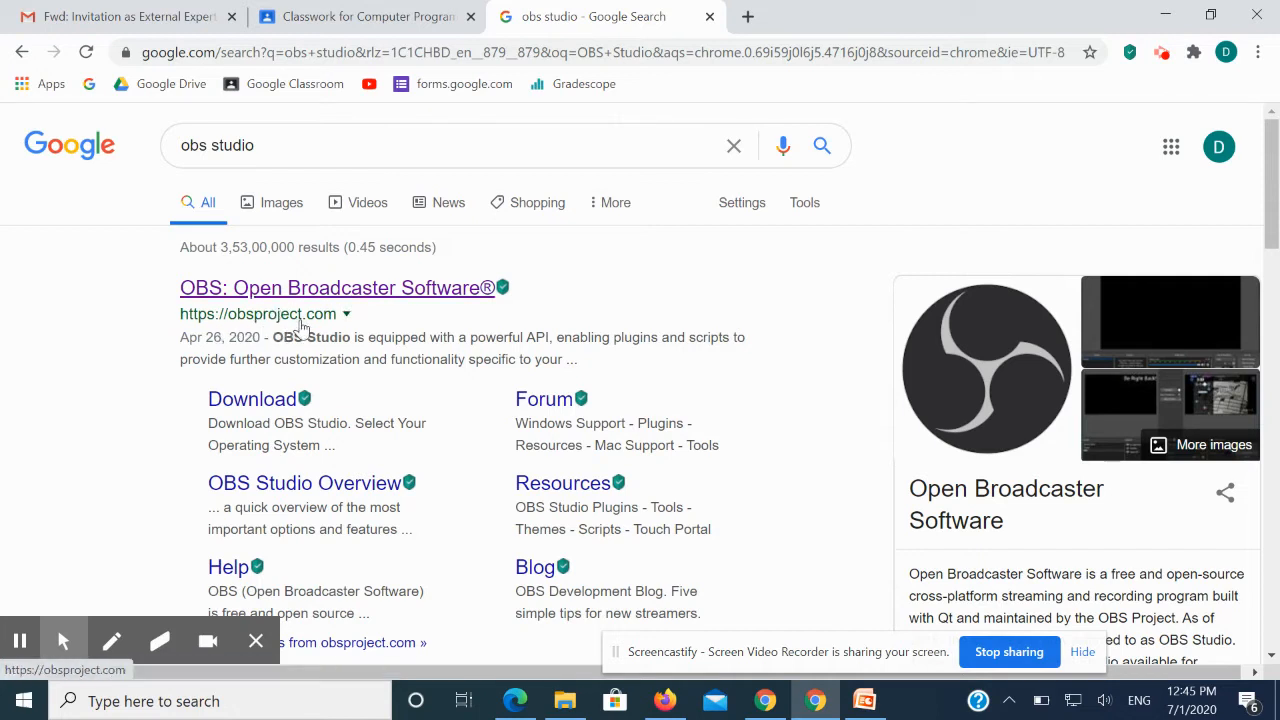
click(380, 290)
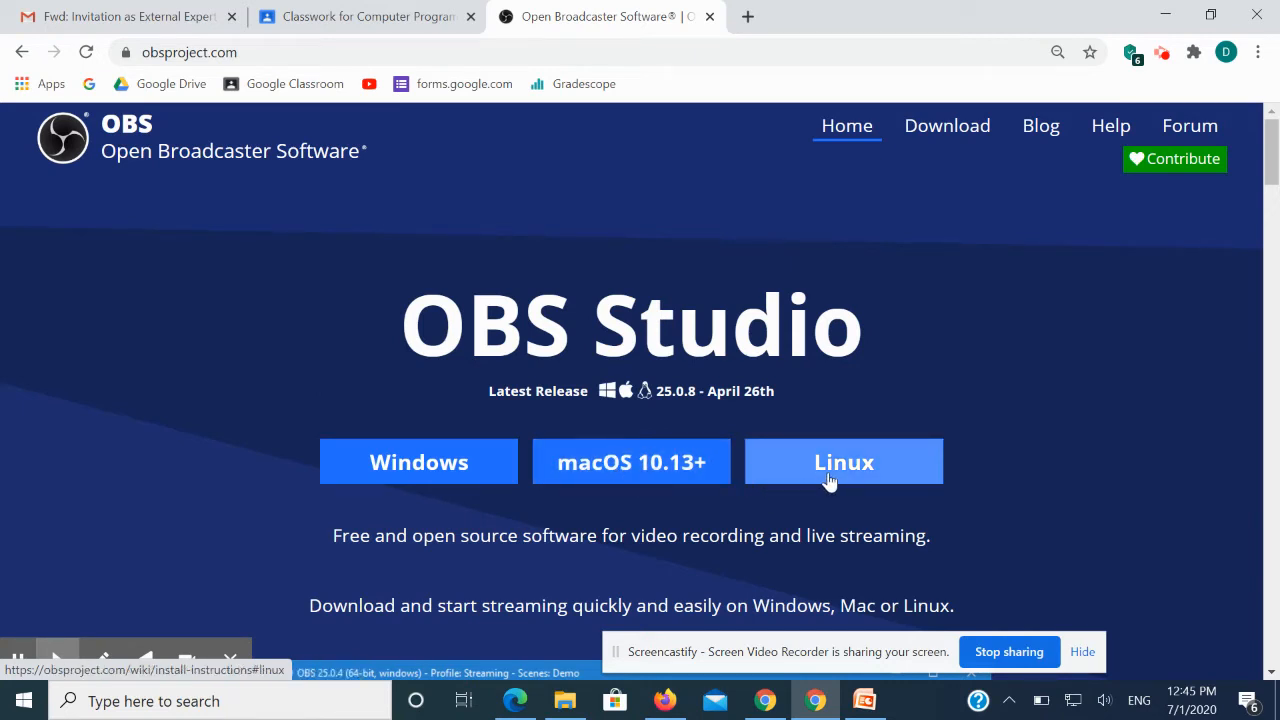
Start and cancel the OBS Studio installer download for Windows, and close the welcome page it opened.
click(445, 471)
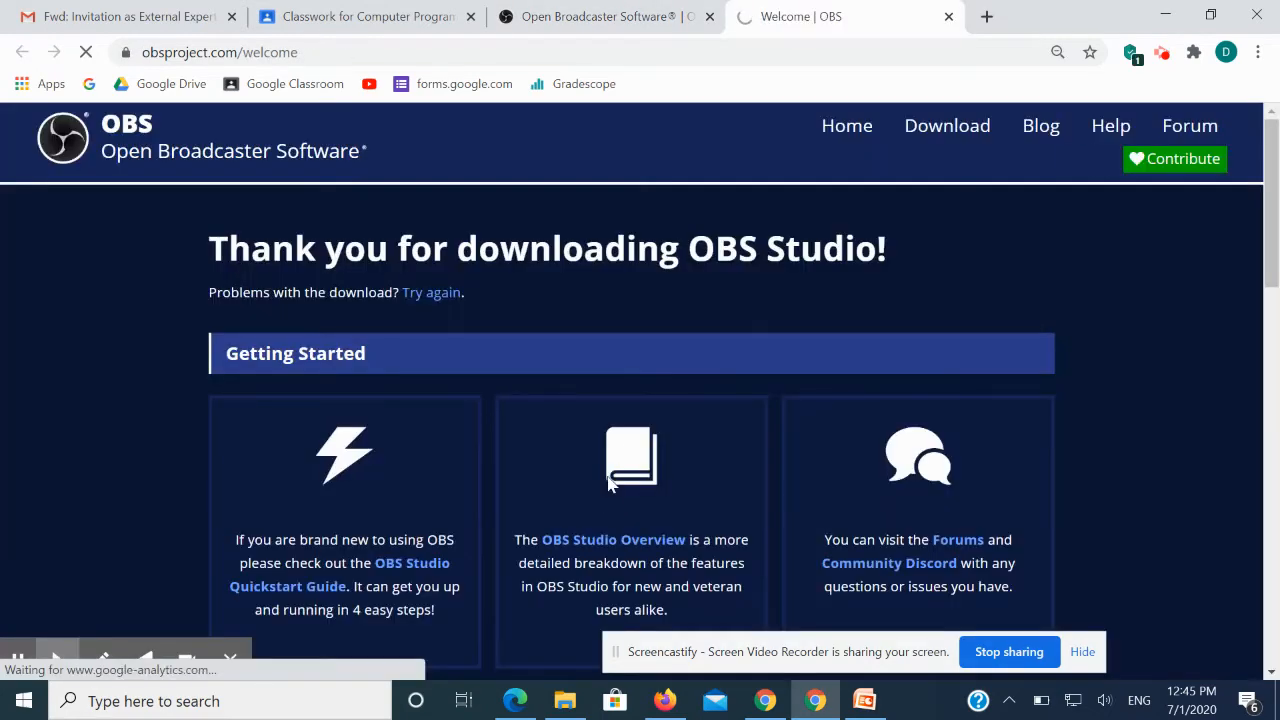
scroll(906, 121, down, 1)
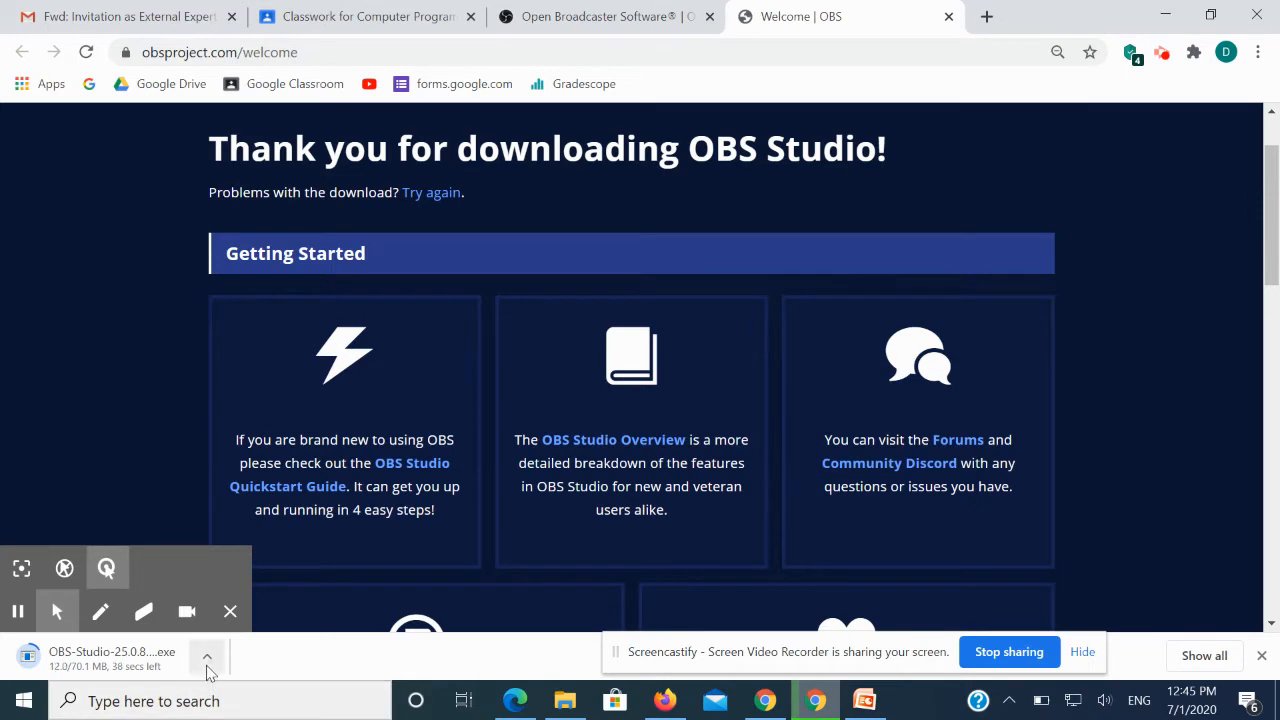
click(206, 656)
click(240, 624)
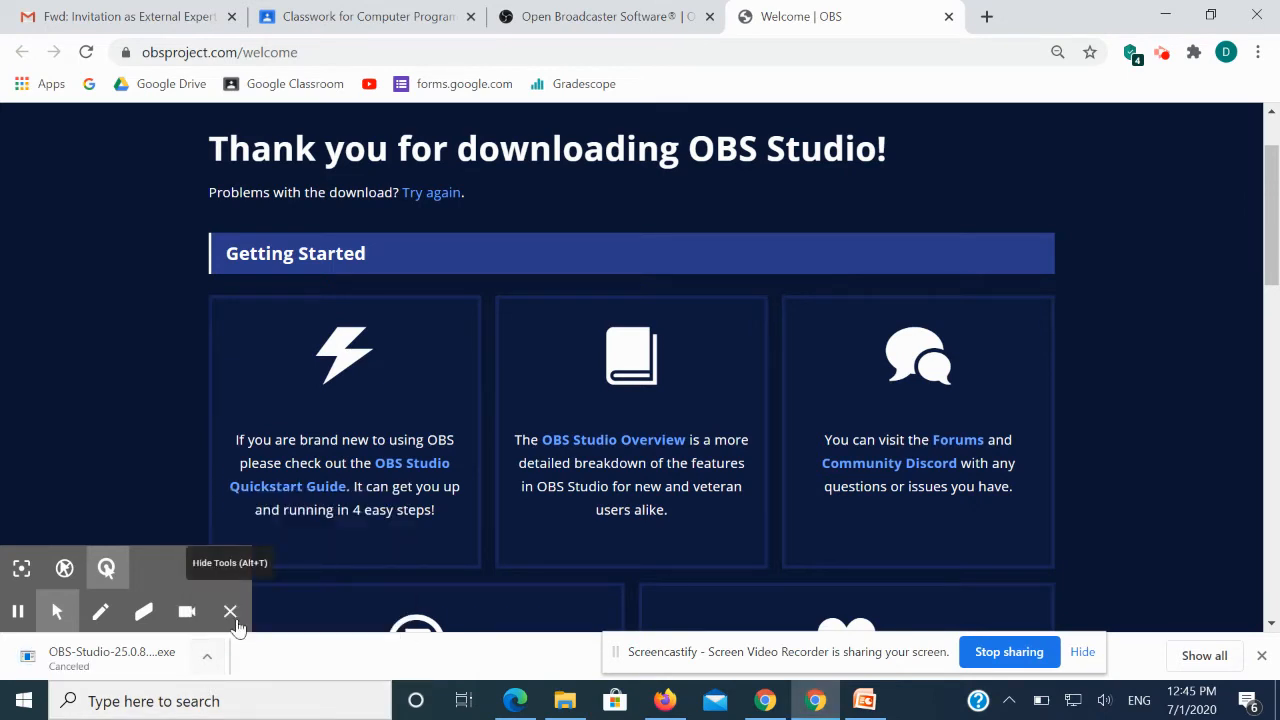
click(1262, 657)
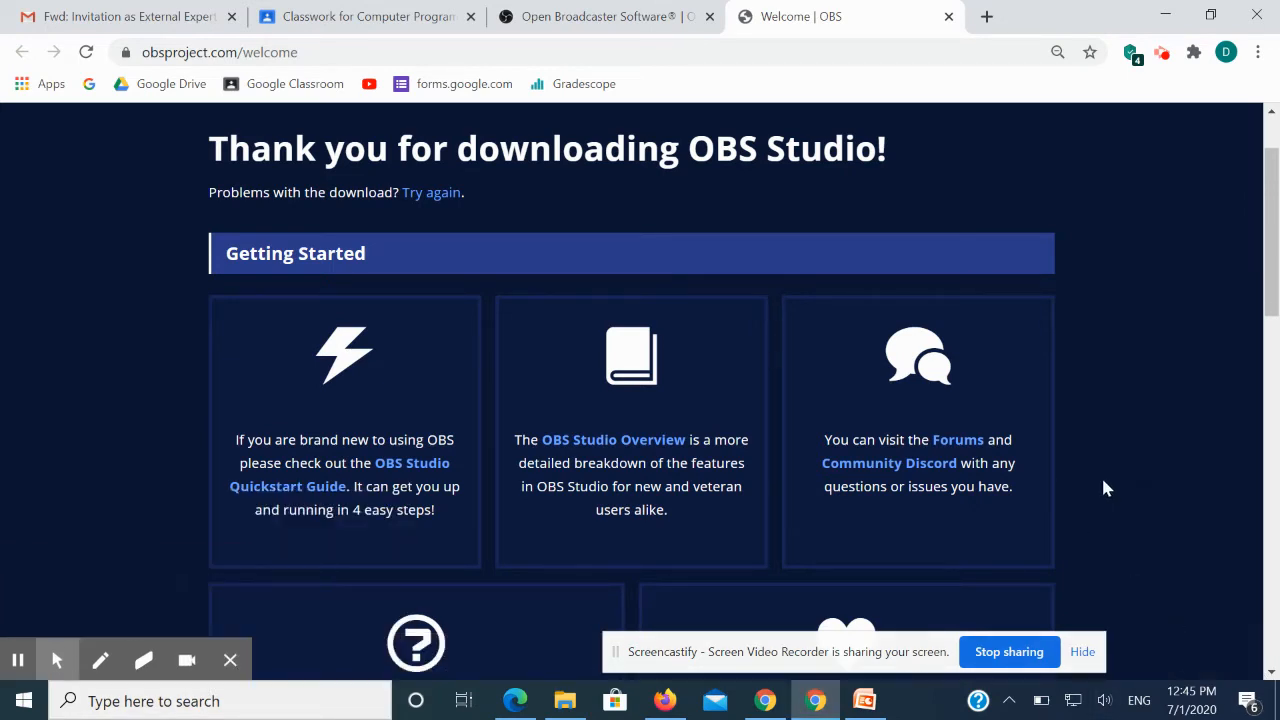
click(949, 20)
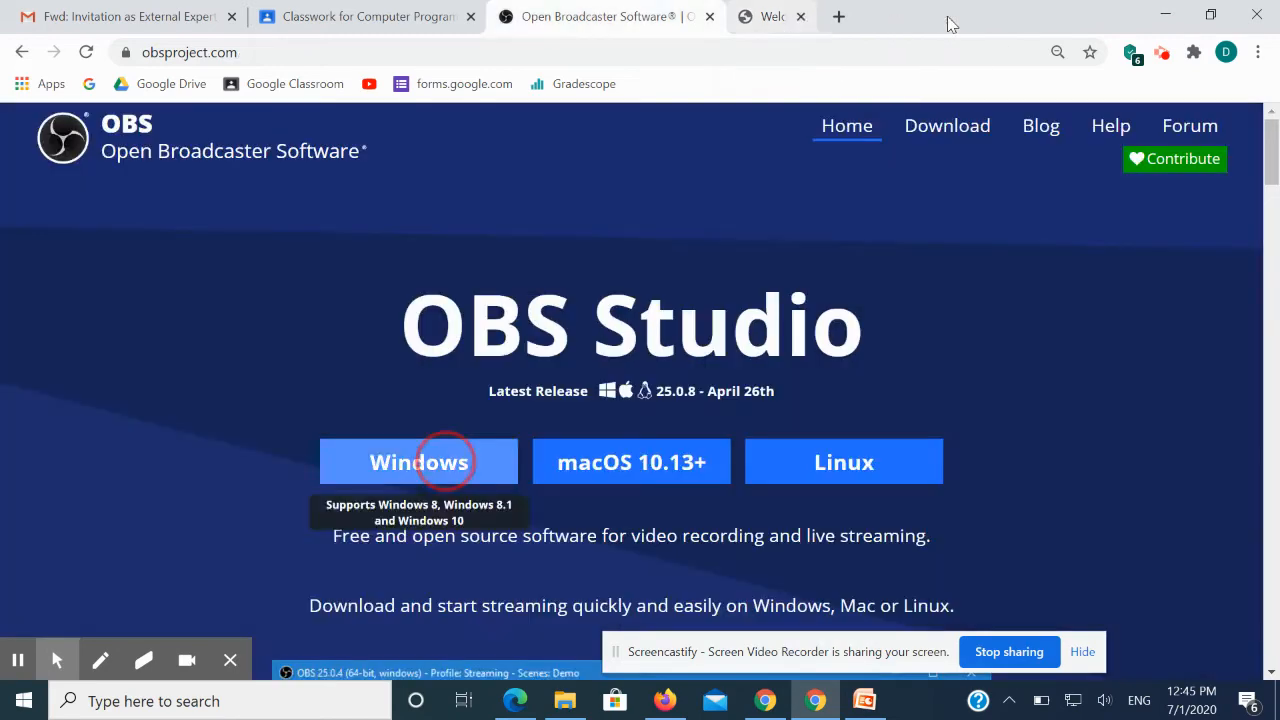
Minimize the browser and launch OBS Studio from its desktop shortcut.
click(1162, 16)
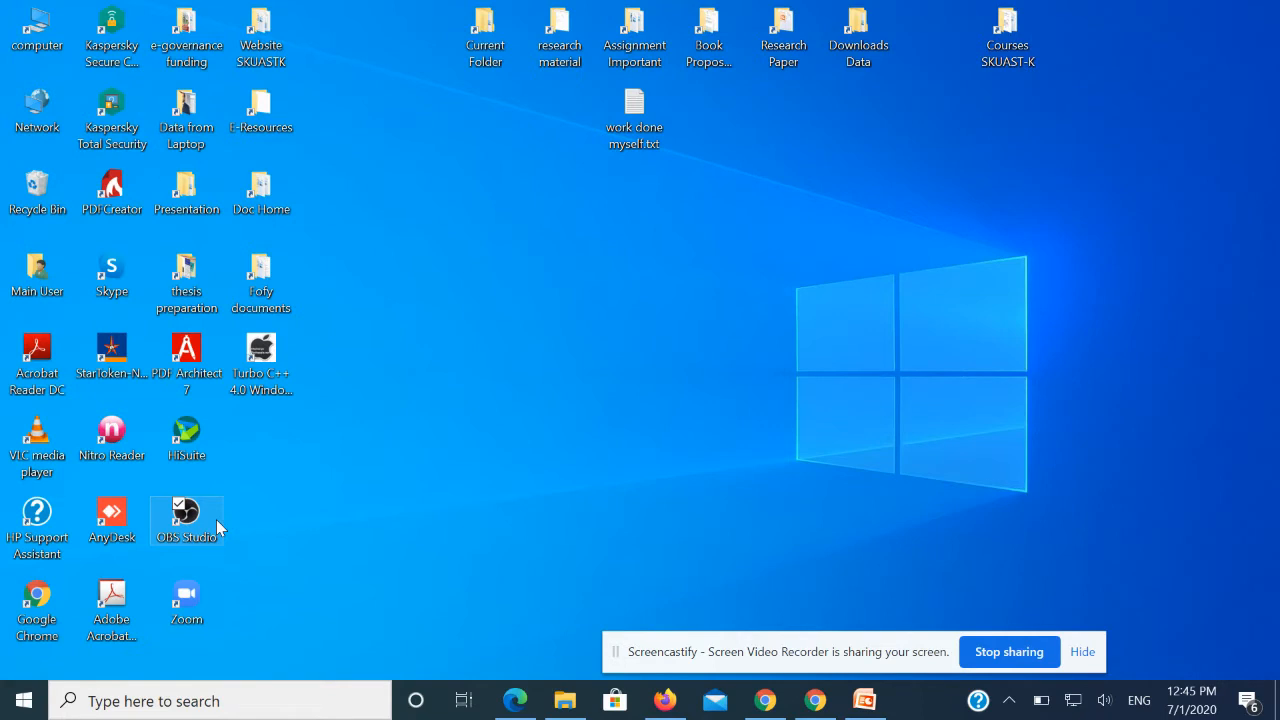
click(216, 522)
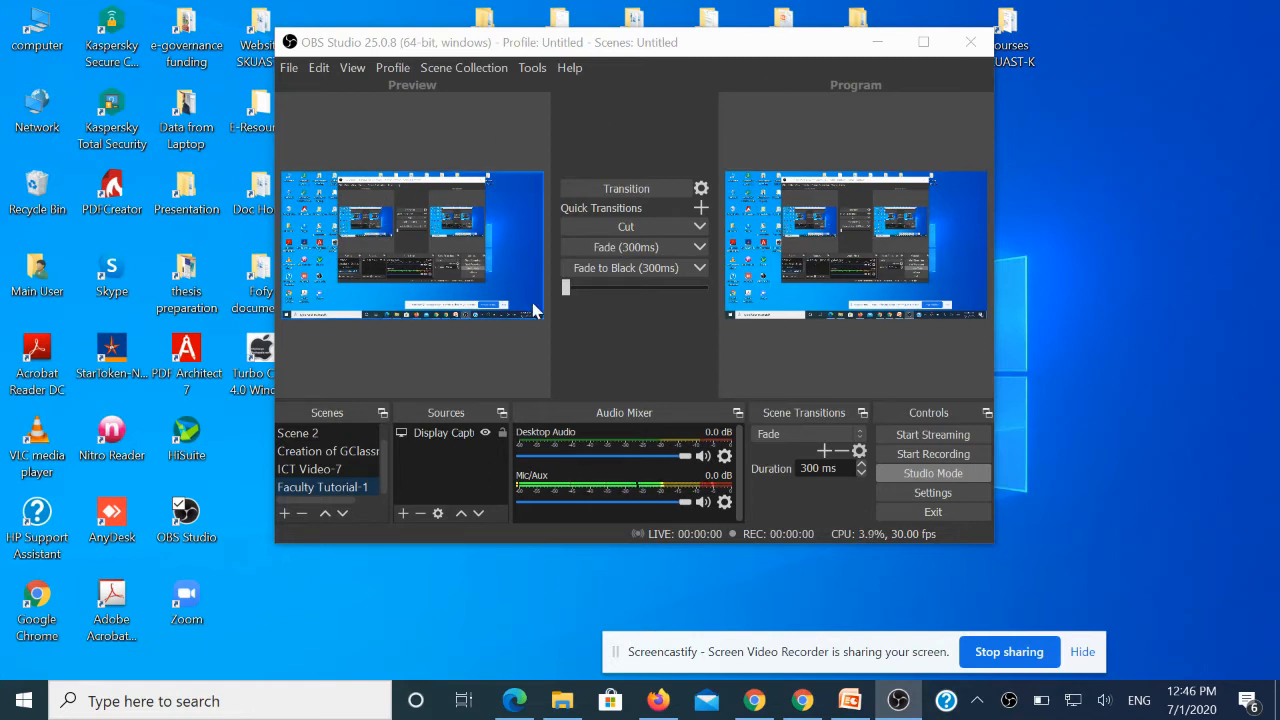
click(288, 70)
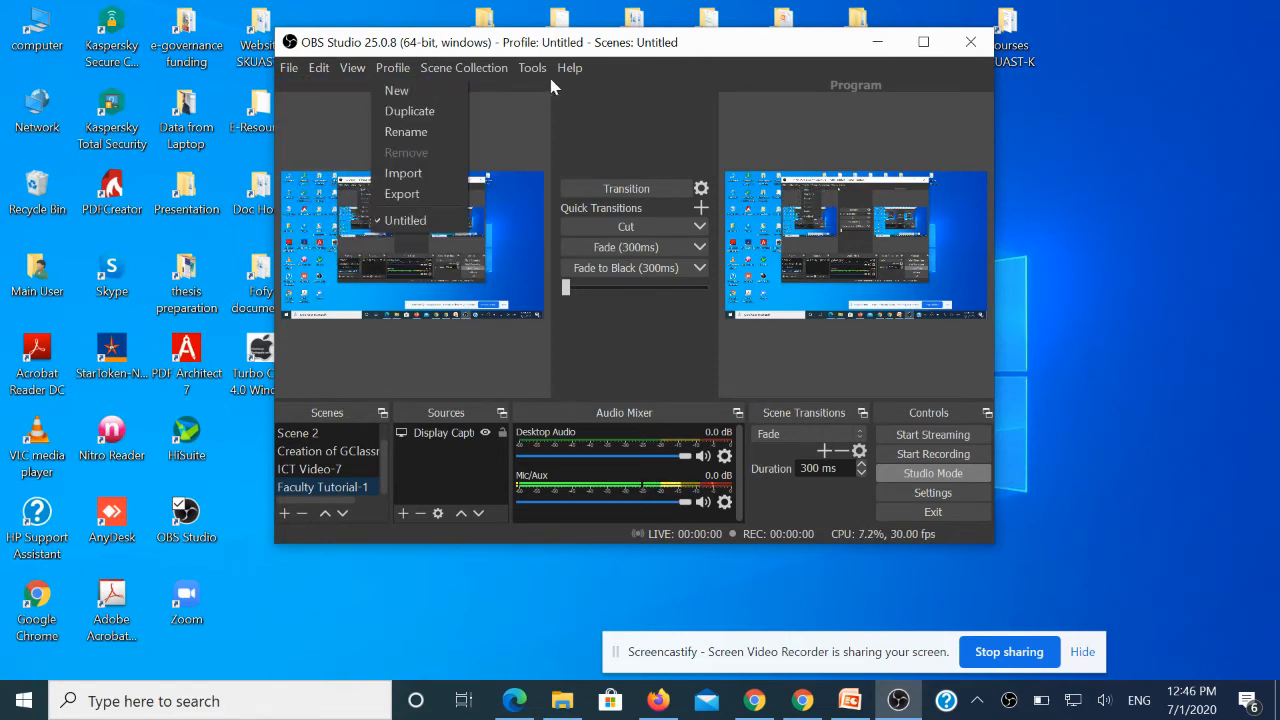
click(706, 50)
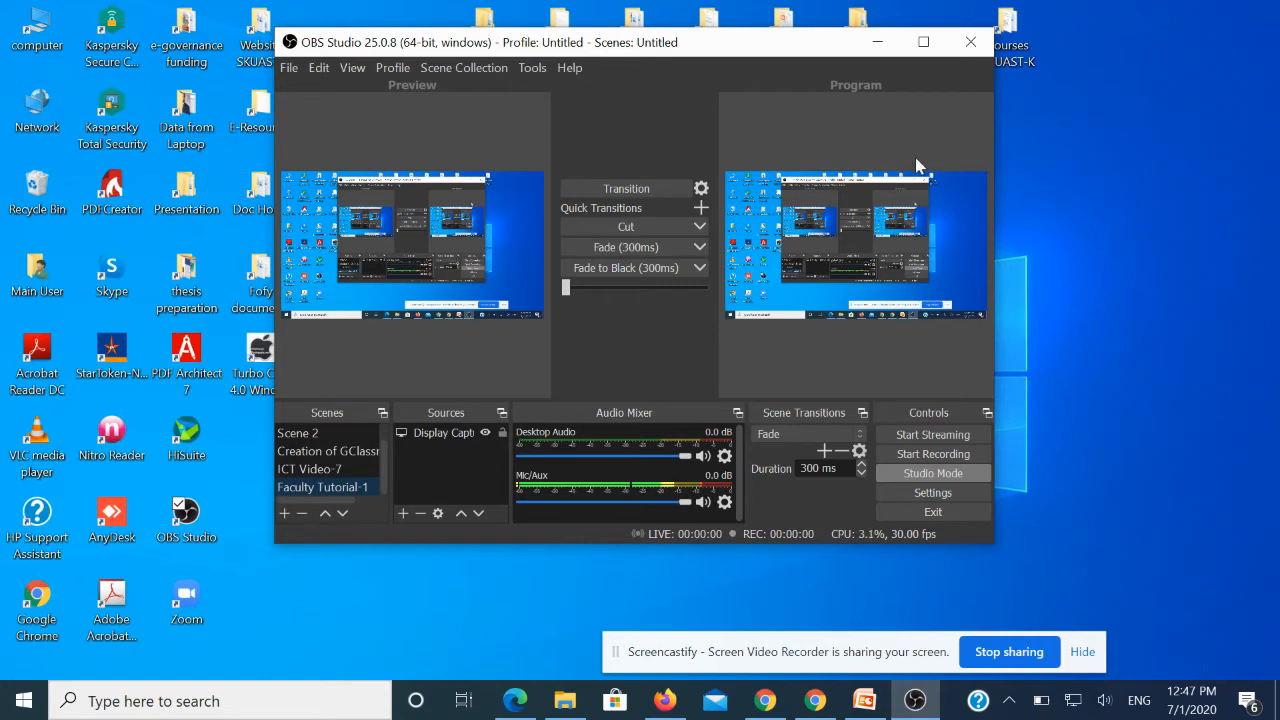
Review the existing scenes from Scene 2 to ICT Video-7, including the Image and Display Capture sources of the Google Classroom scene.
click(313, 436)
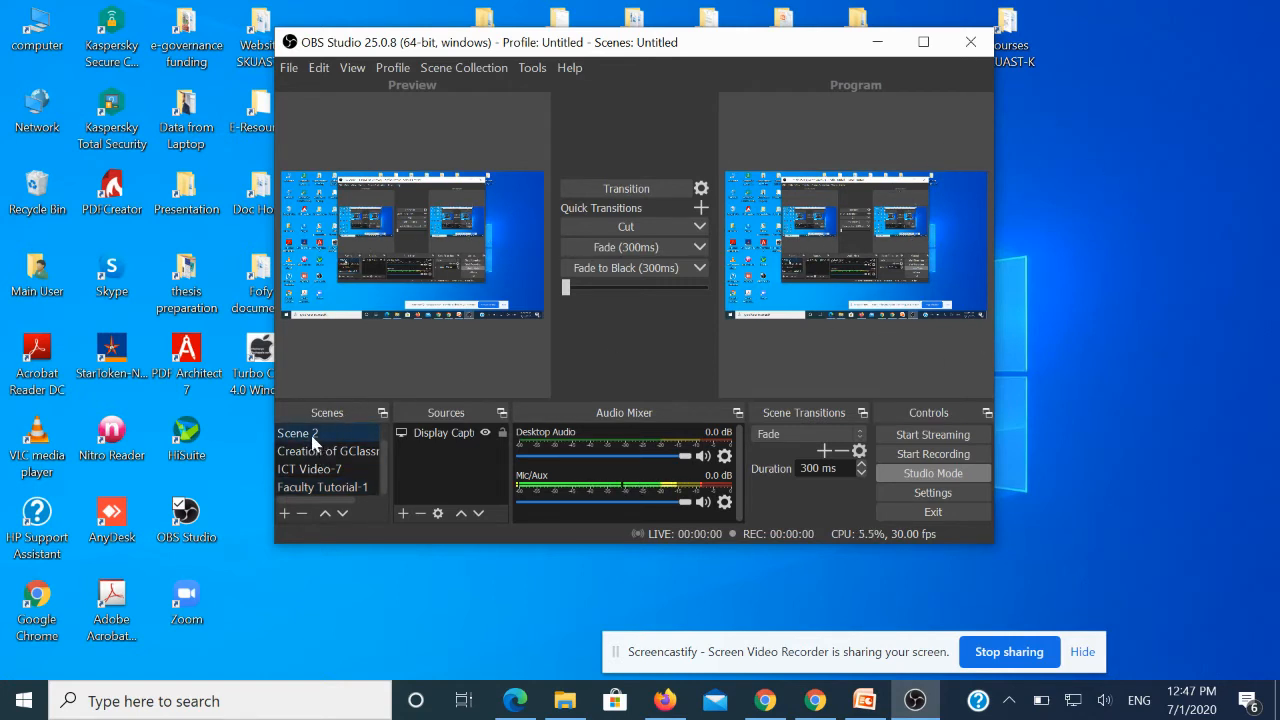
click(318, 452)
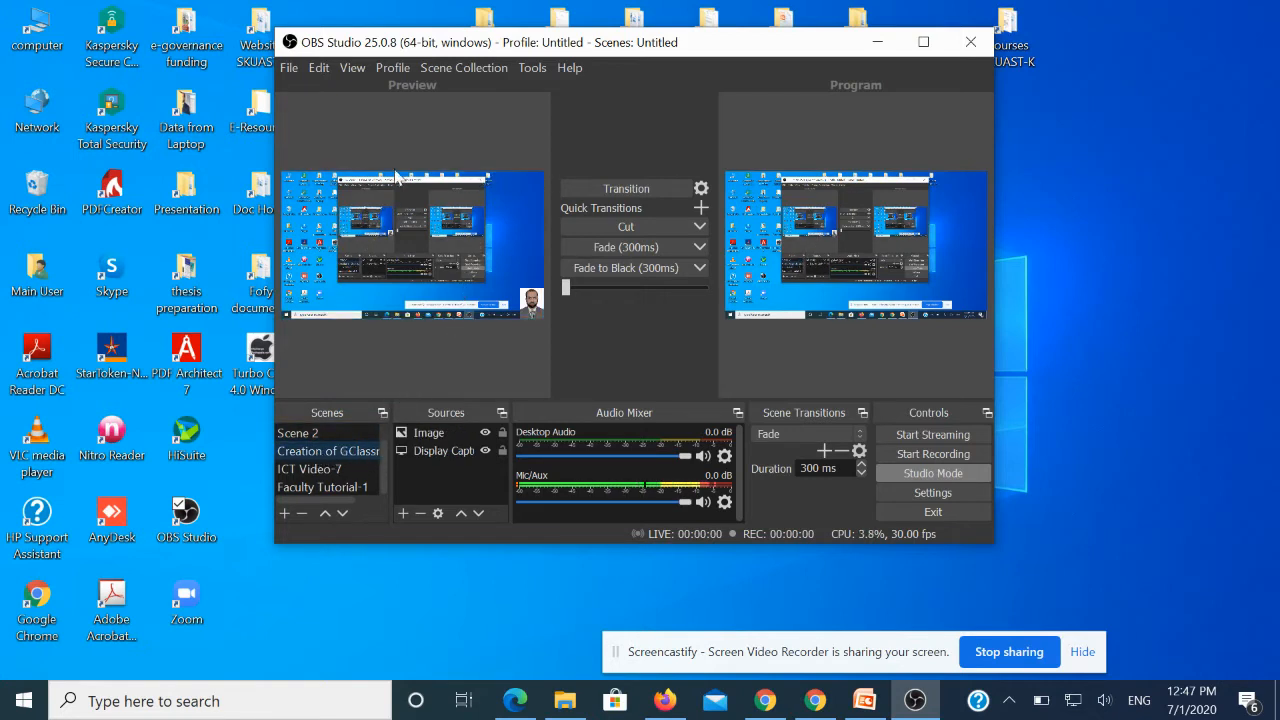
click(435, 433)
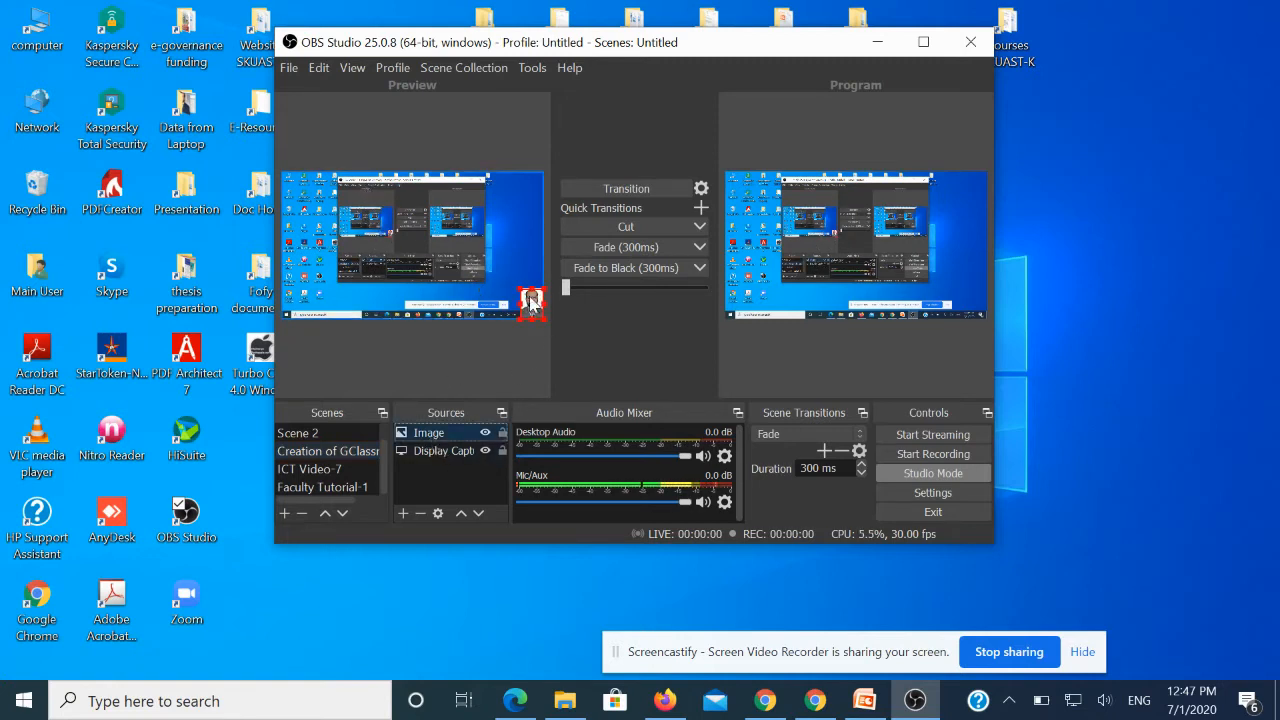
click(437, 452)
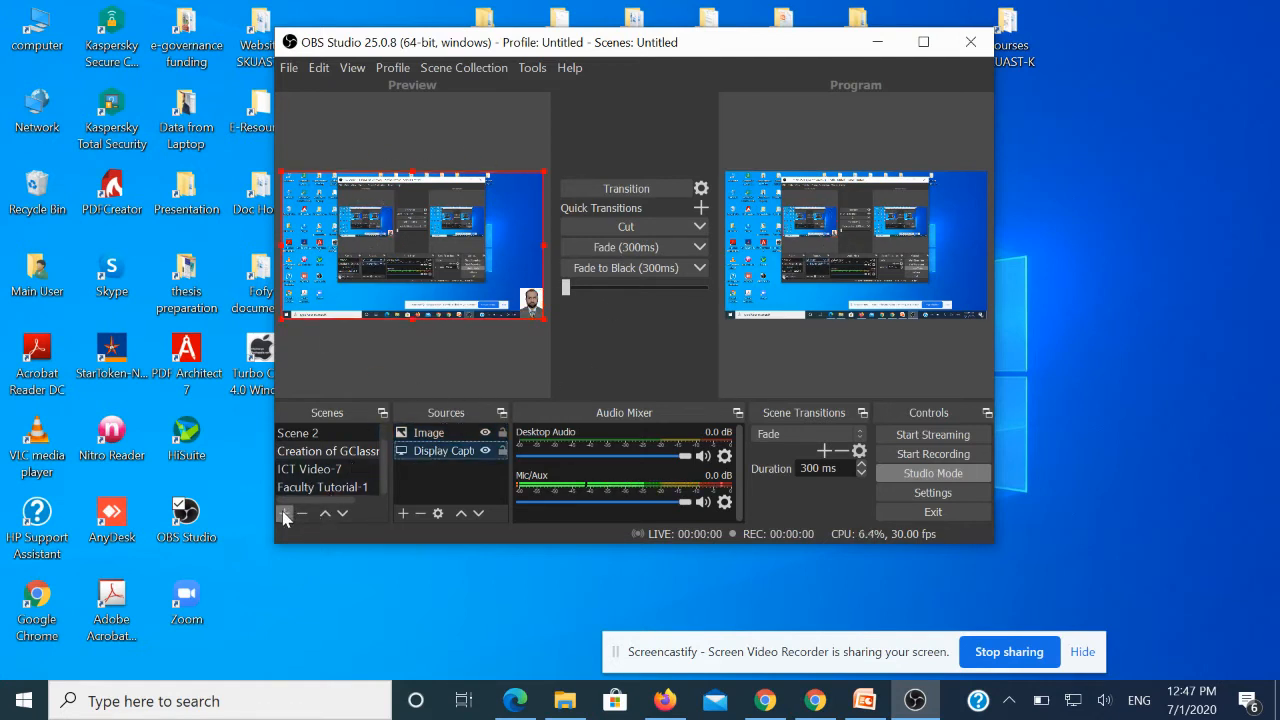
click(310, 469)
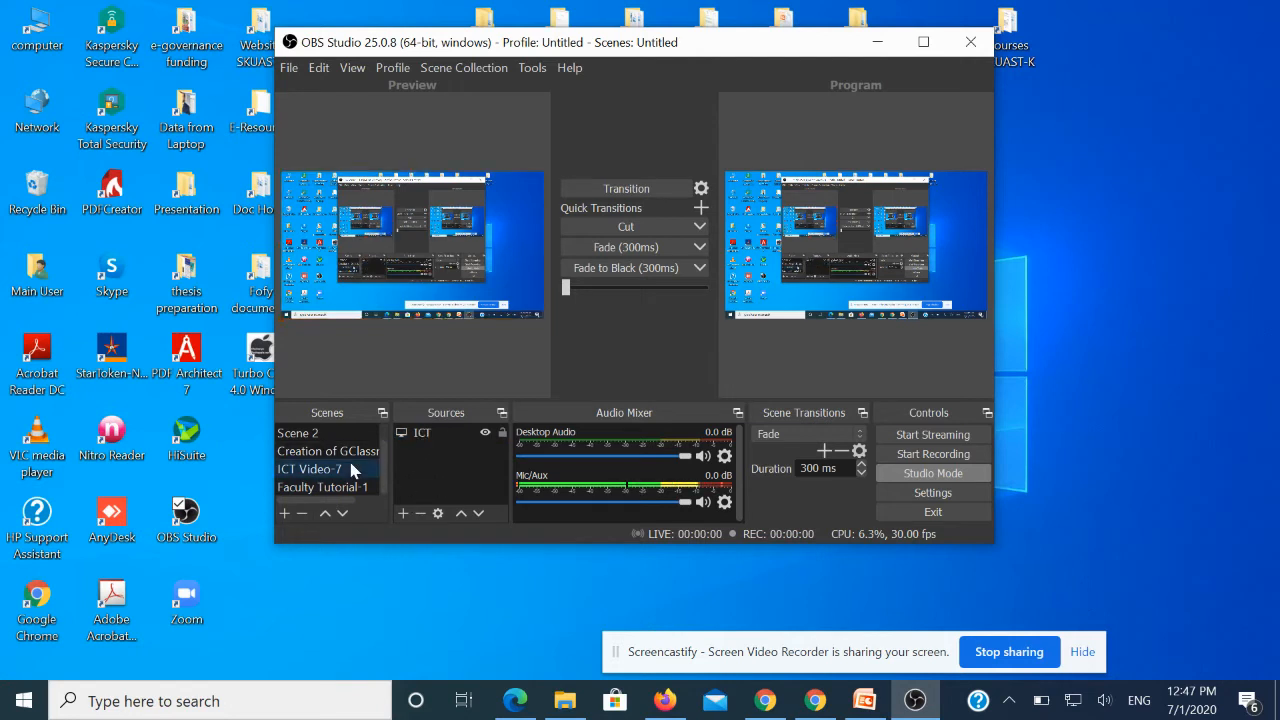
Add a scene named "OBS Studio test" and select it again after viewing the Faculty Tutorial-1 scene.
click(288, 513)
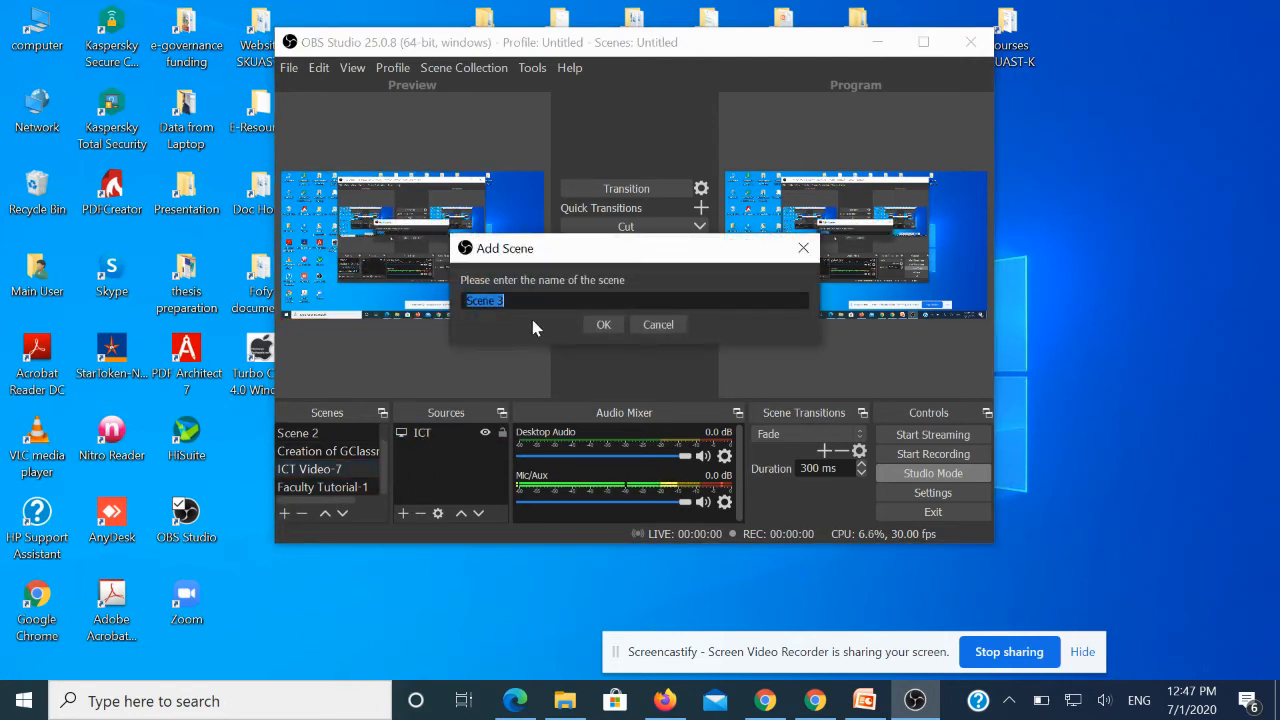
text(OBS Studio test)
click(604, 324)
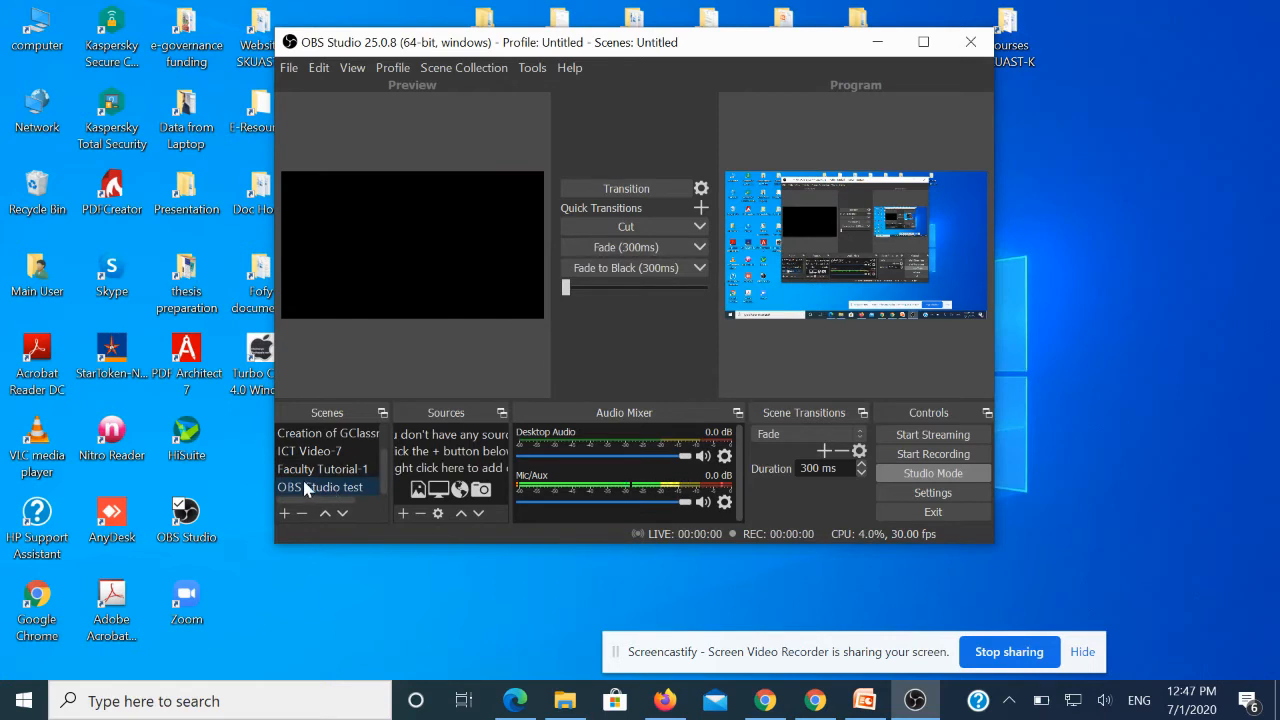
click(328, 470)
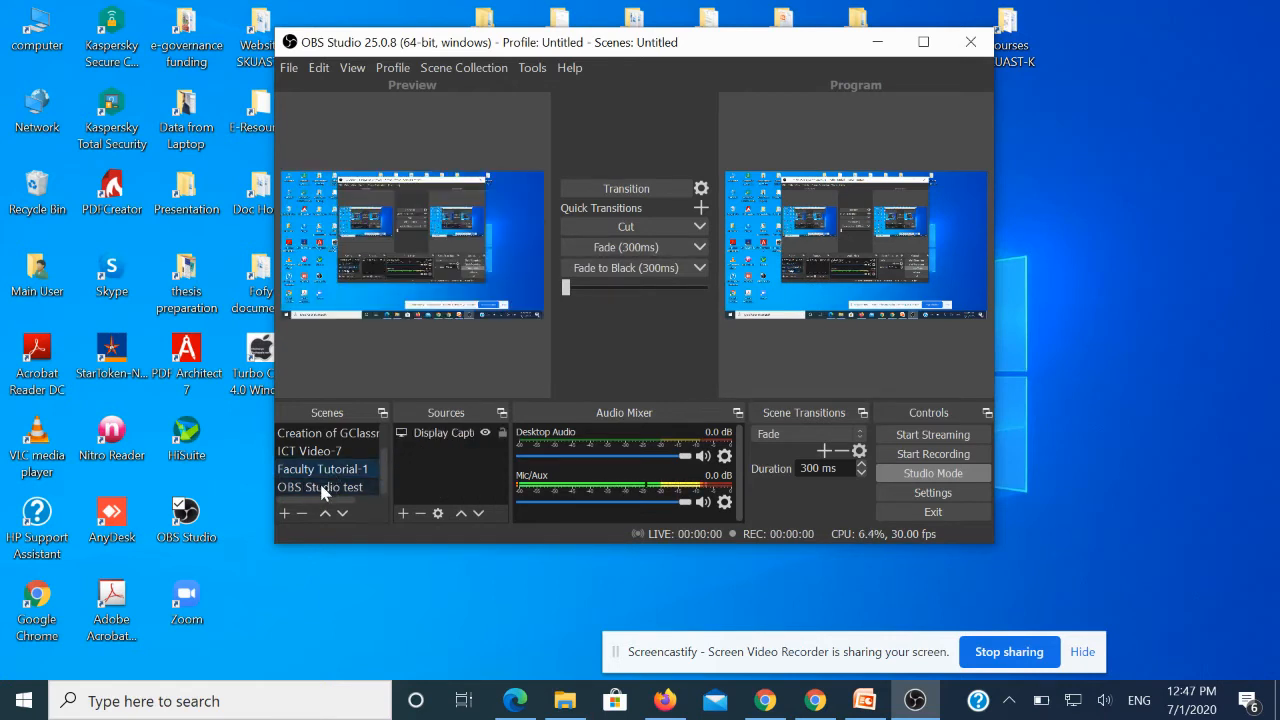
click(320, 487)
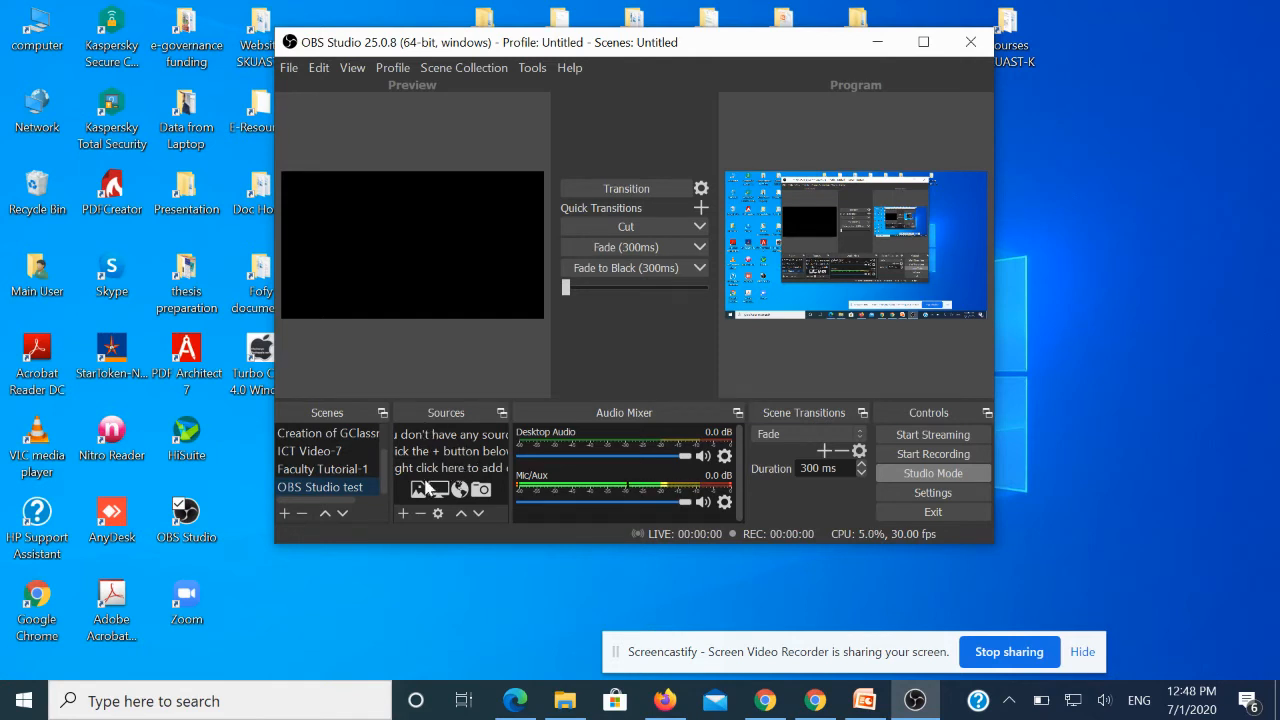
Add a new visible Display Capture source to the OBS Studio test scene, capturing Display 1 with the cursor included.
click(403, 513)
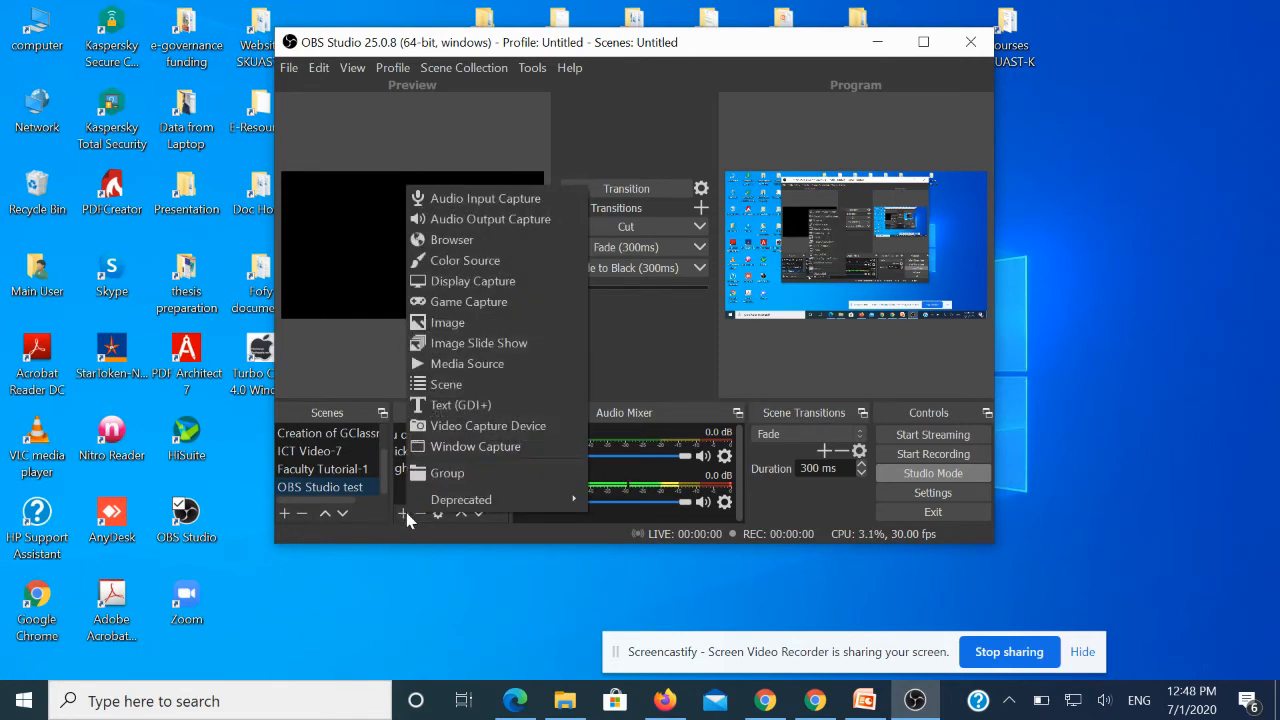
click(482, 281)
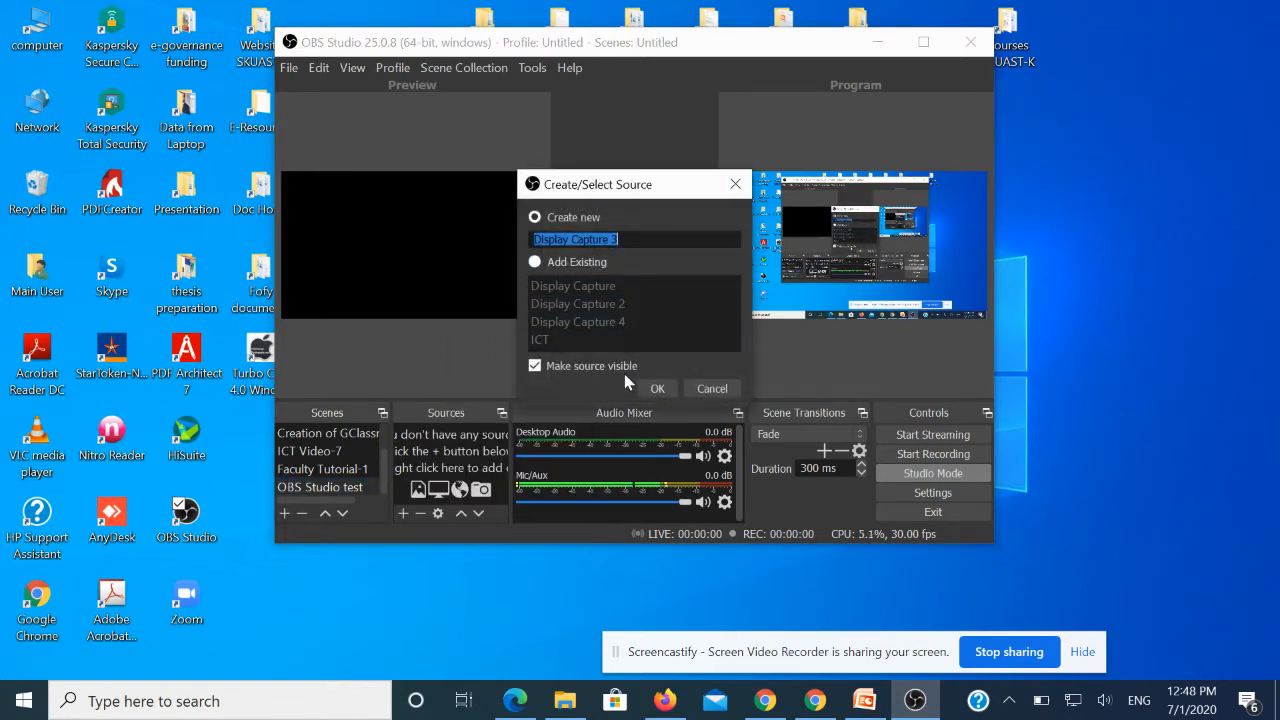
click(658, 389)
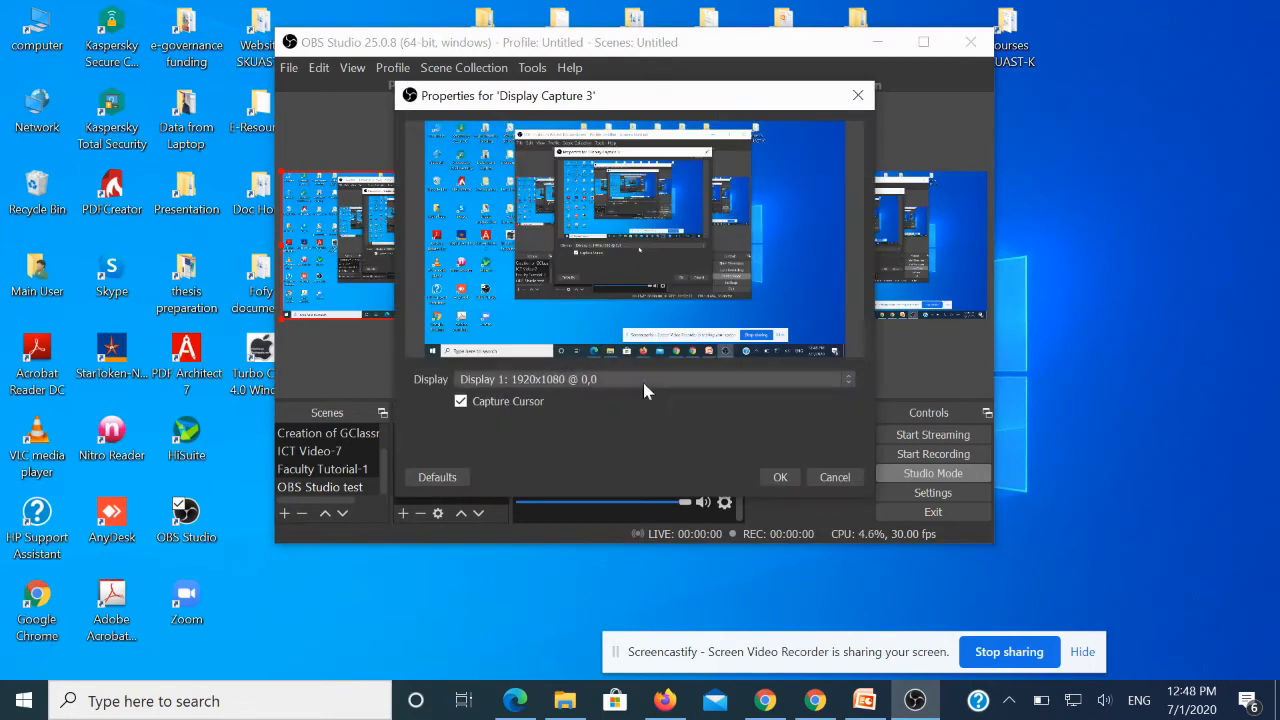
click(782, 479)
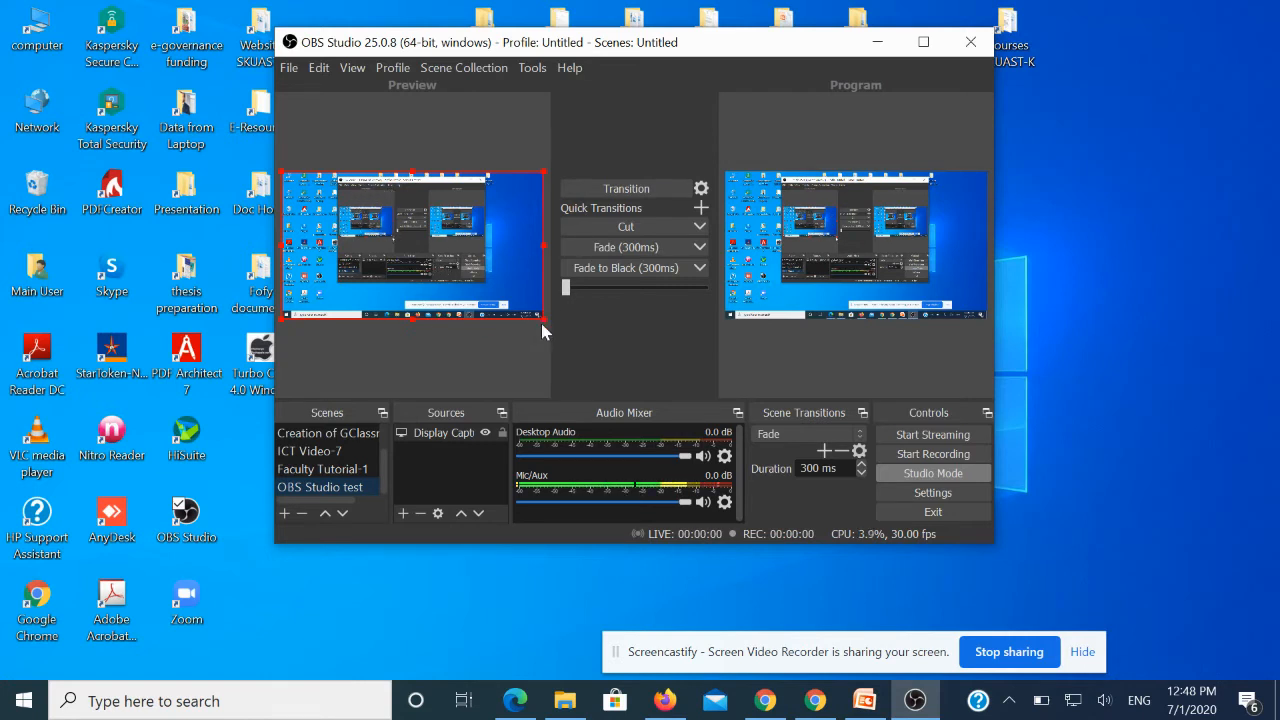
Shrink the display capture in the preview and stretch it back to fill the whole canvas.
mouse_move(544, 326)
mouse_down()
mouse_move(460, 262)
mouse_move(548, 317)
mouse_up()
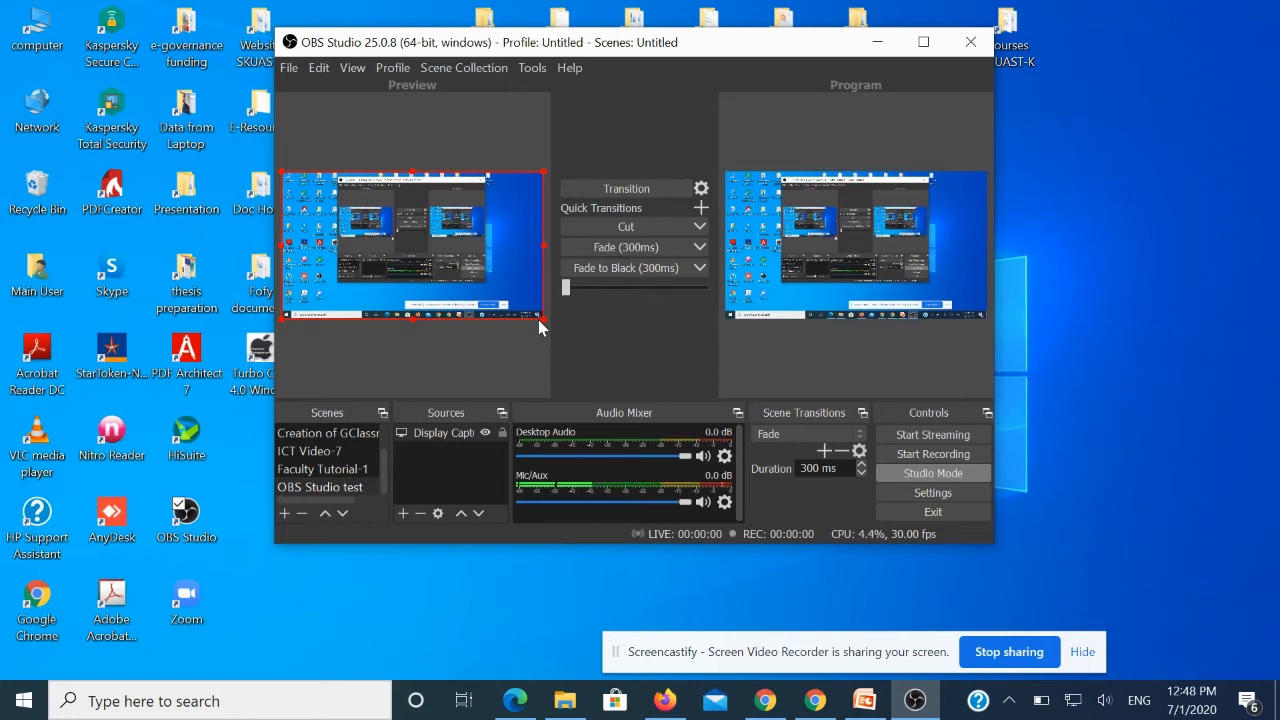
drag(542, 320, 468, 290)
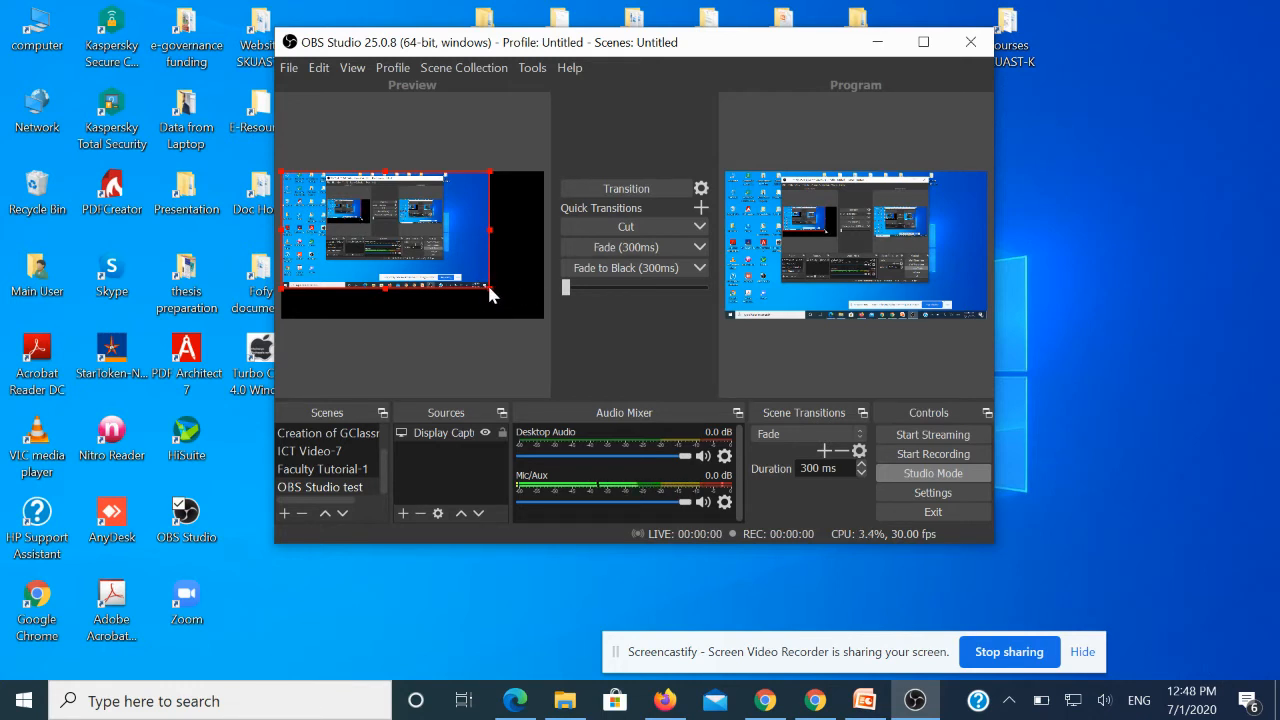
drag(489, 293, 540, 318)
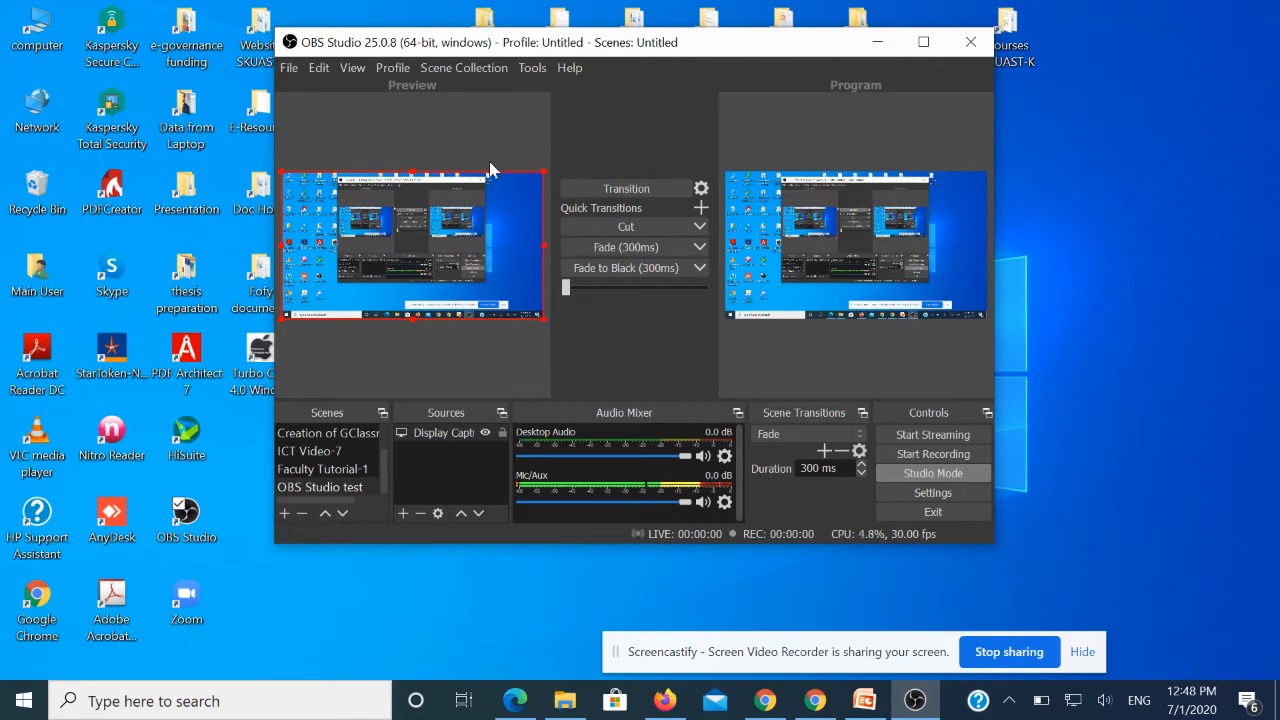
Add the existing Image source to the OBS Studio test scene and make it visible.
click(403, 513)
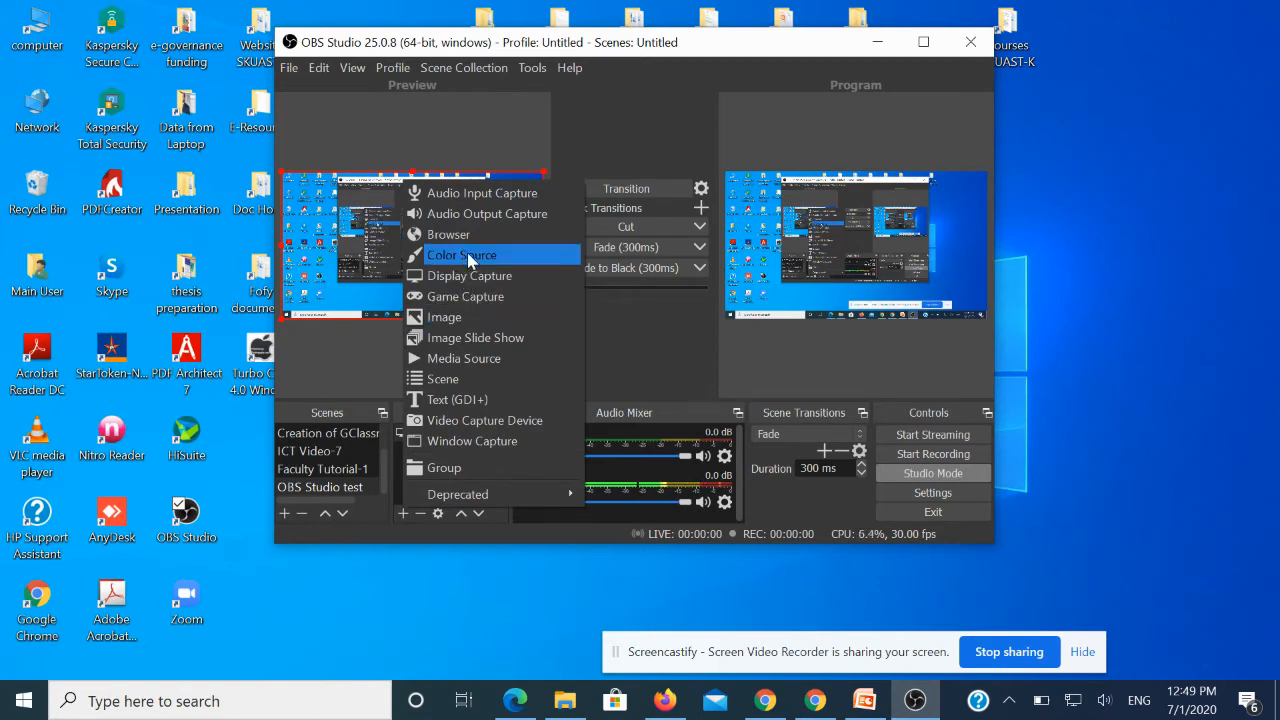
click(481, 316)
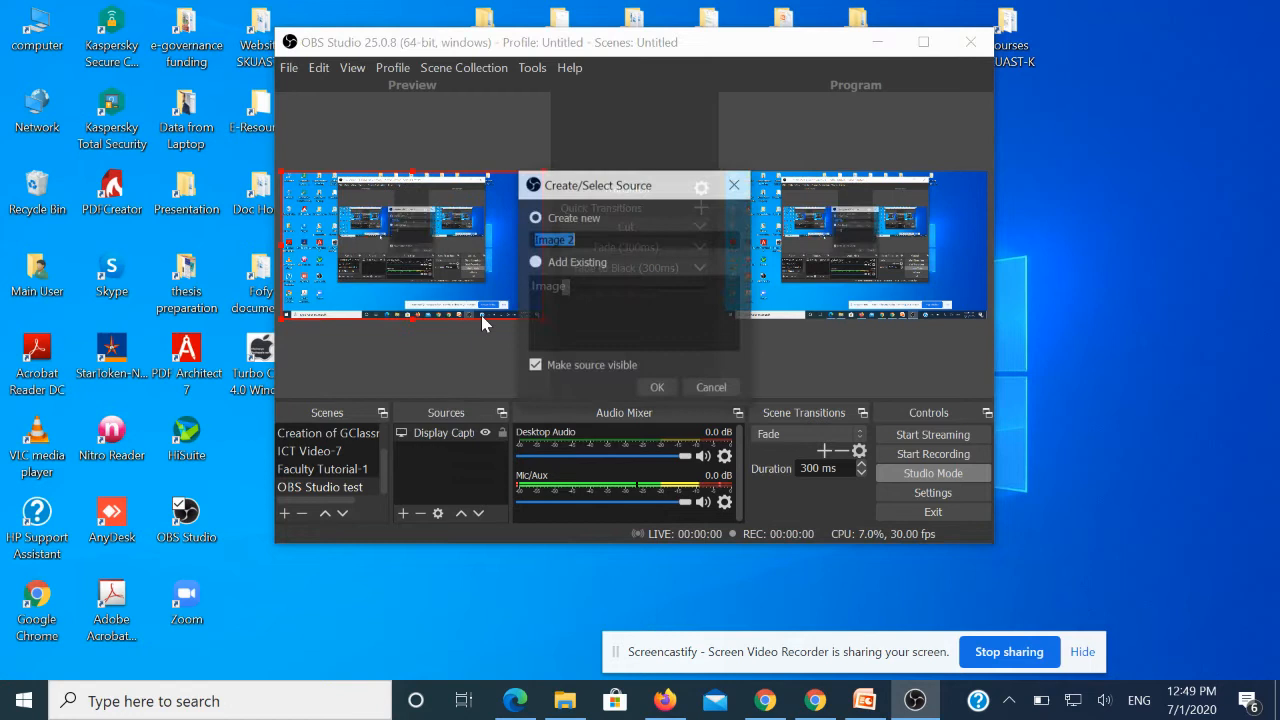
click(537, 263)
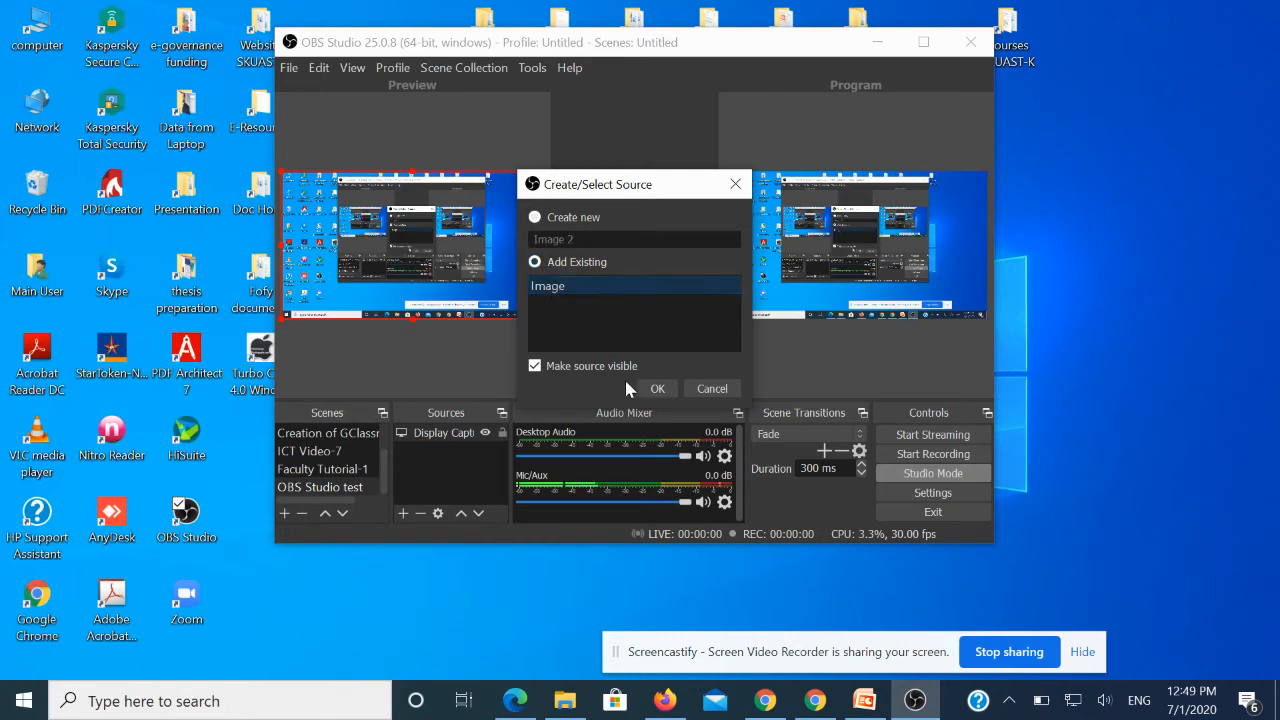
click(657, 389)
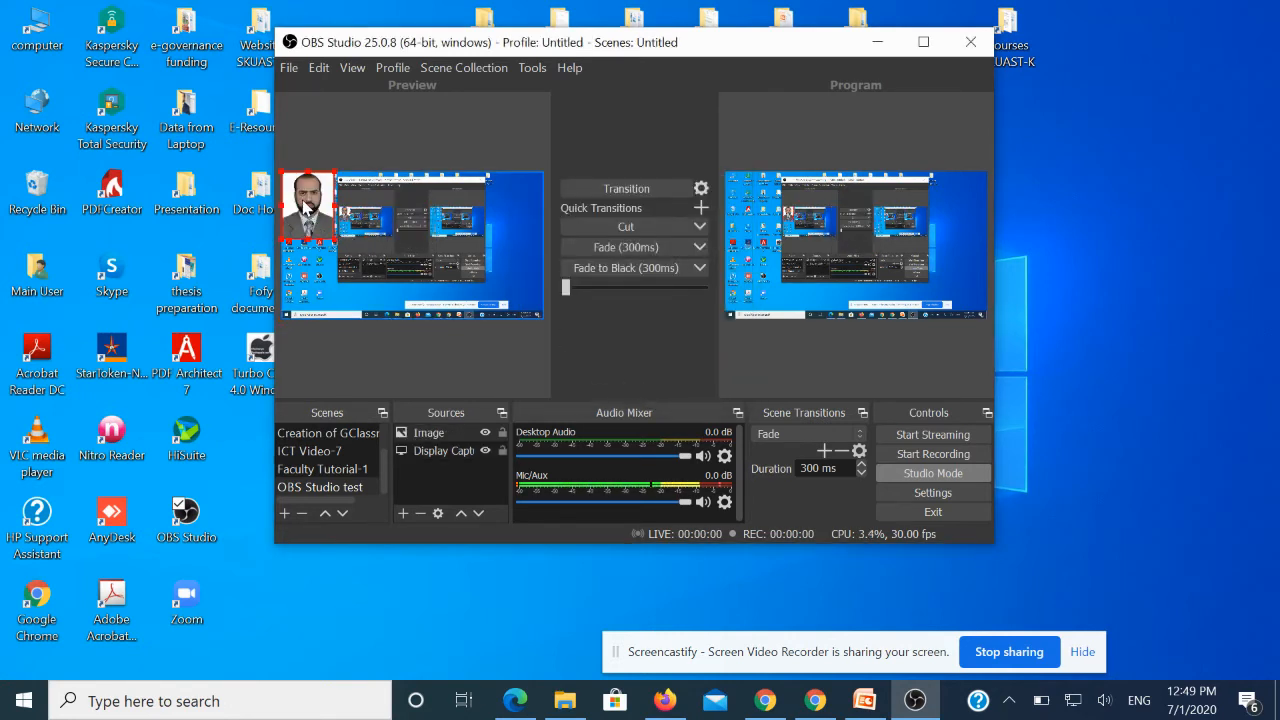
Move the portrait image to the bottom-right corner of the preview canvas and shrink it to a small inset.
drag(305, 207, 513, 283)
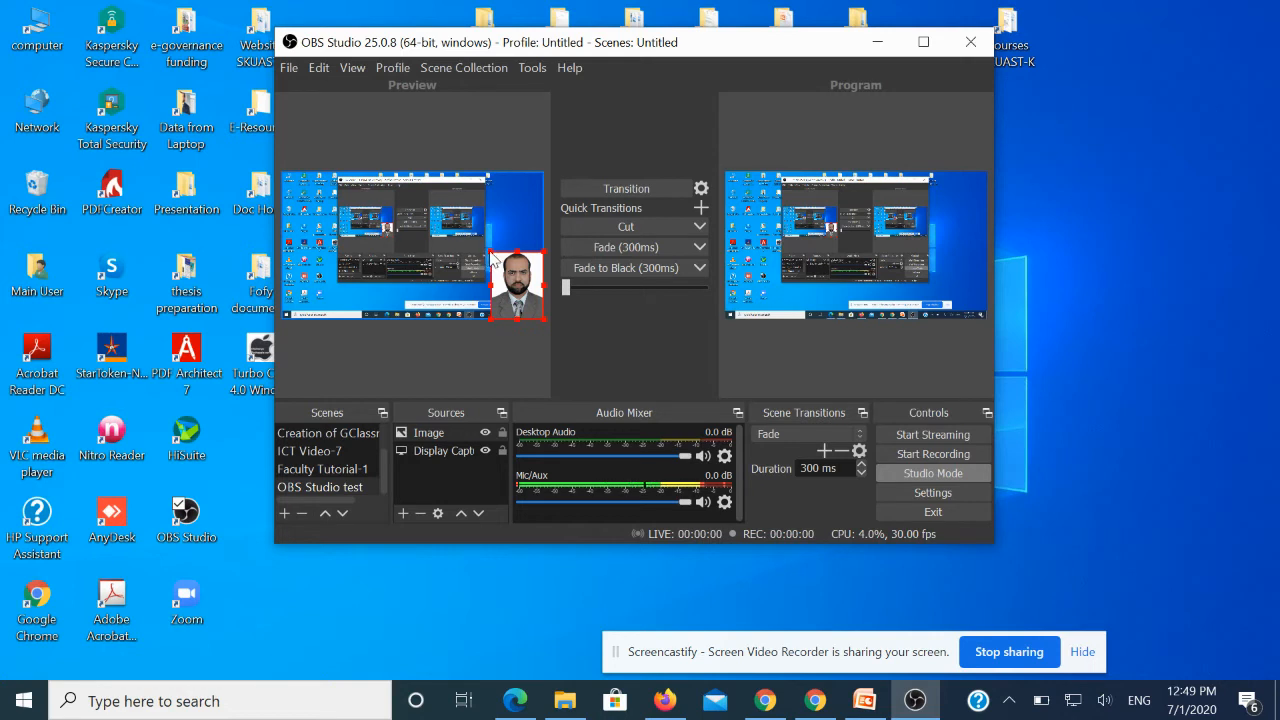
drag(493, 258, 511, 295)
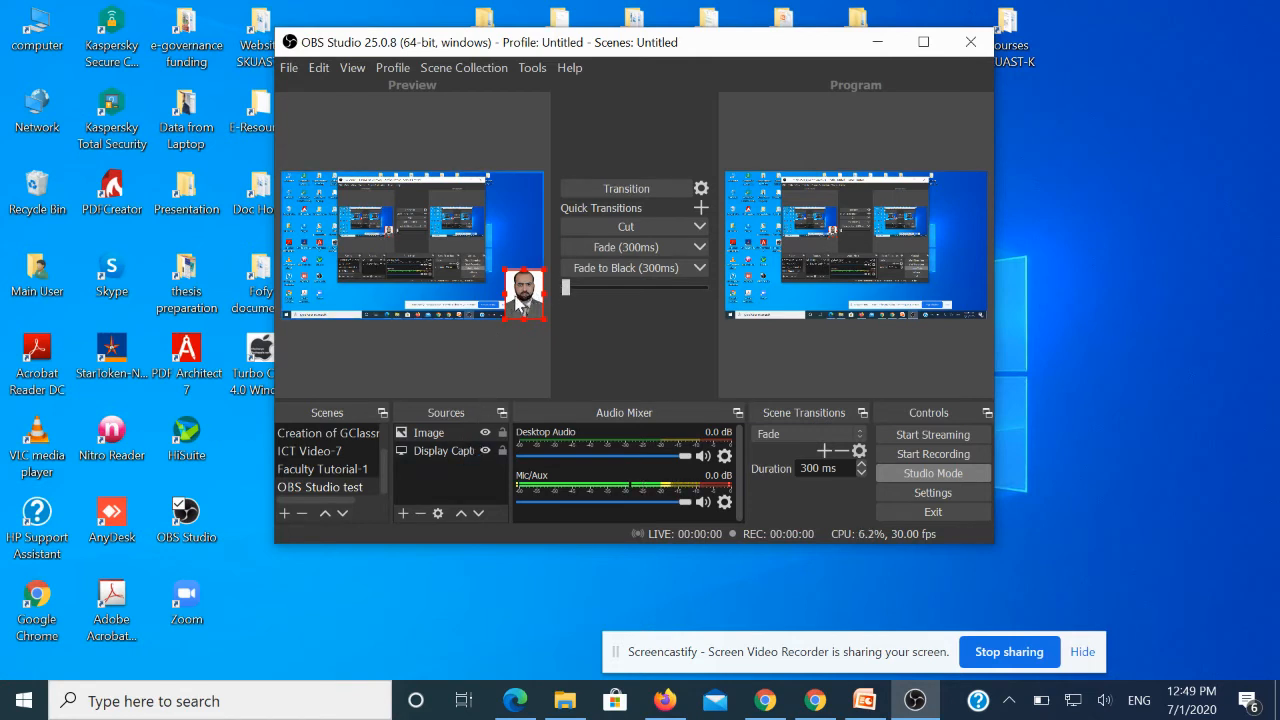
click(522, 242)
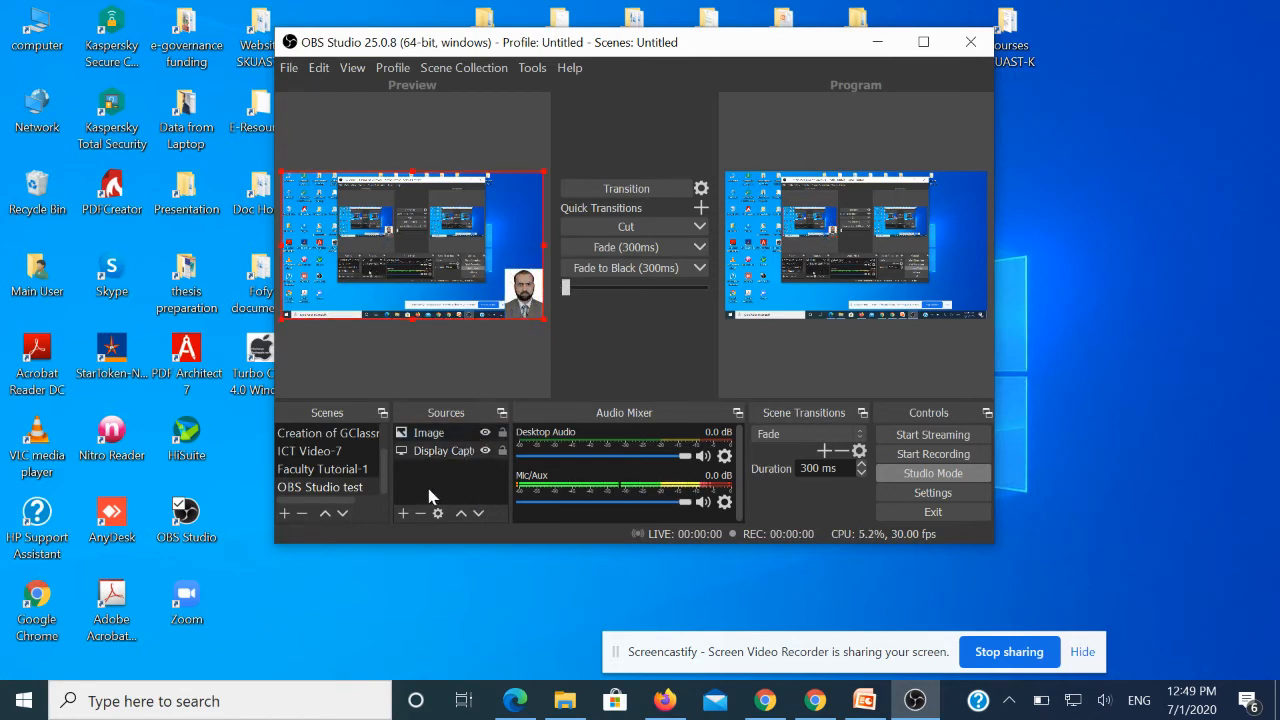
Start recording, minimise OBS Studio, and run the Netiquette presentation as a slide show in PowerPoint.
click(928, 455)
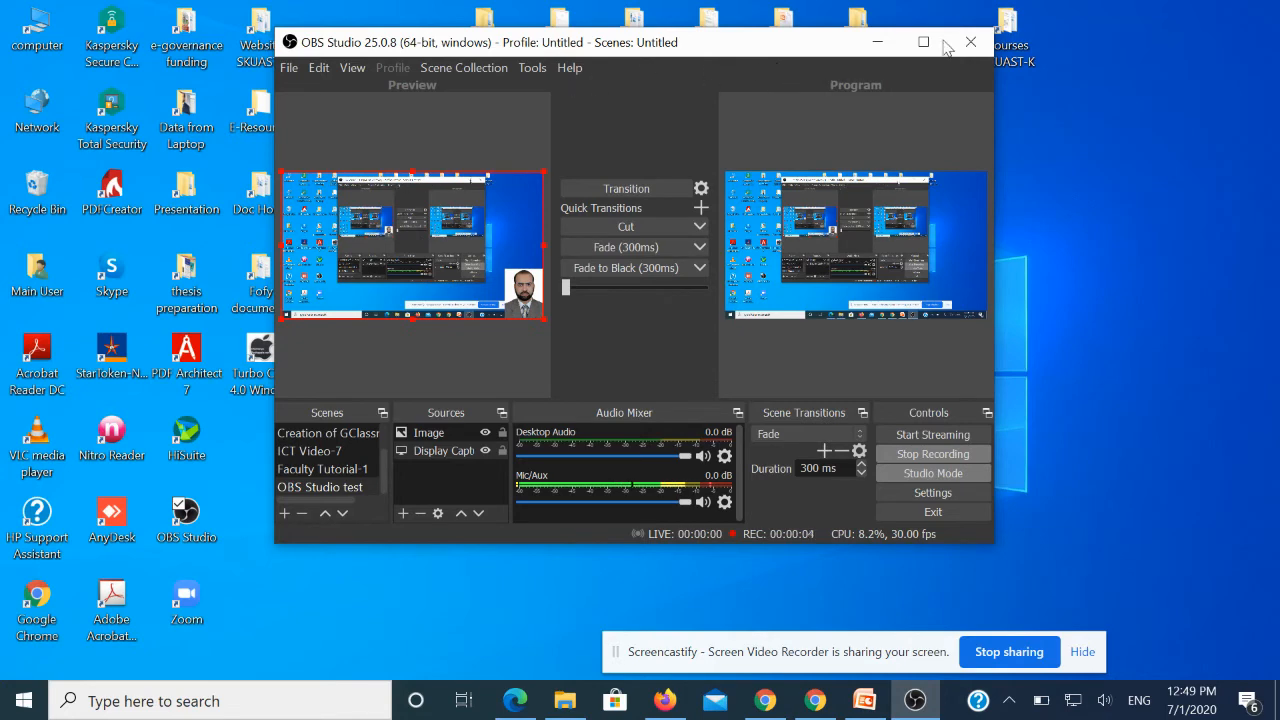
click(870, 43)
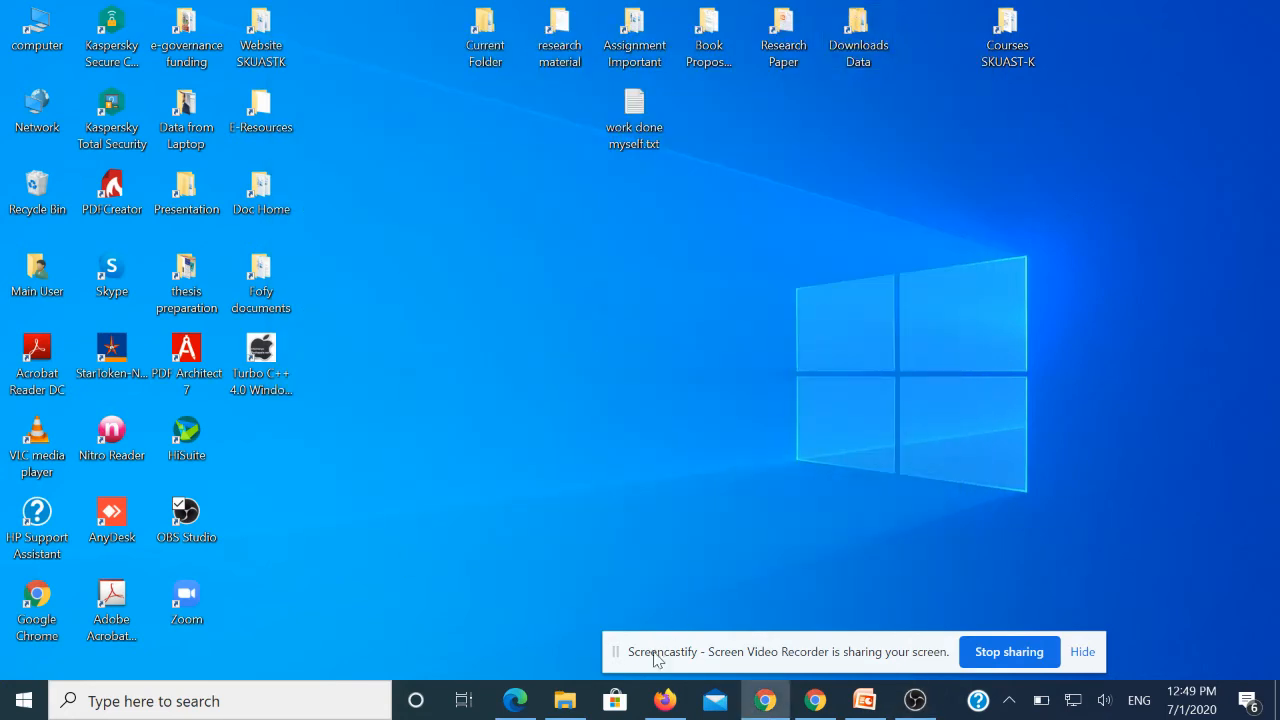
click(865, 702)
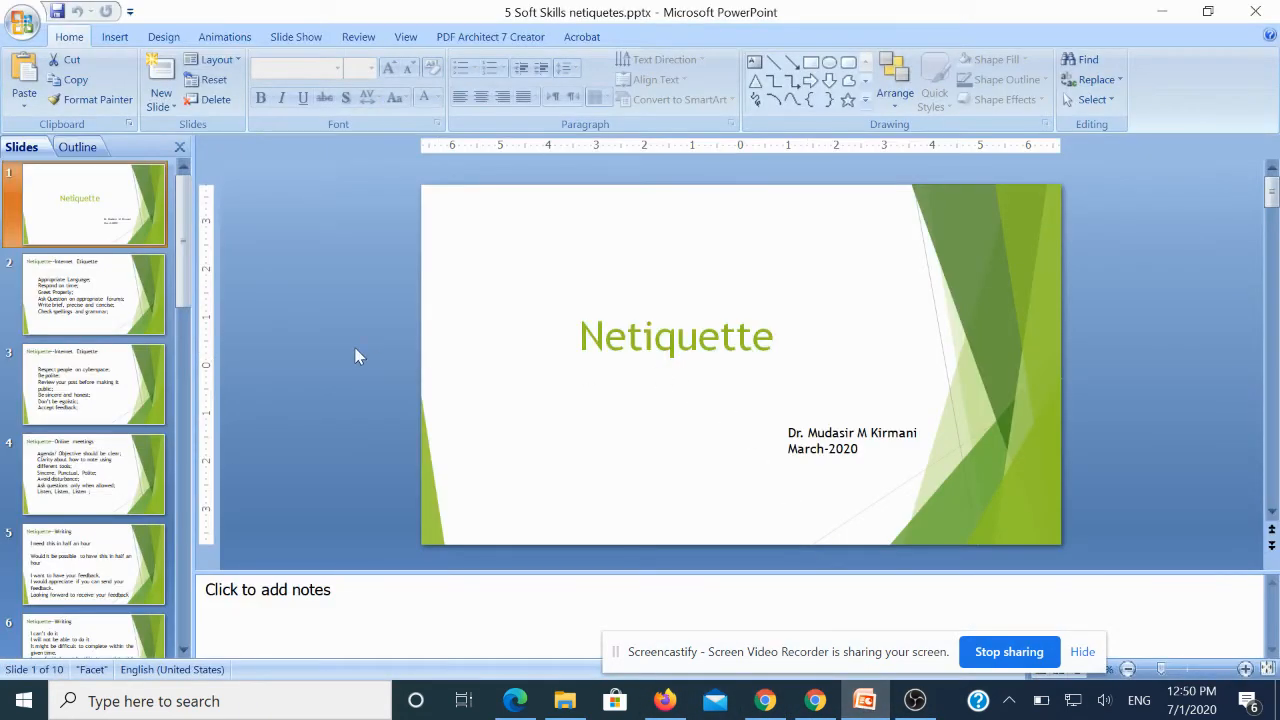
key(F5)
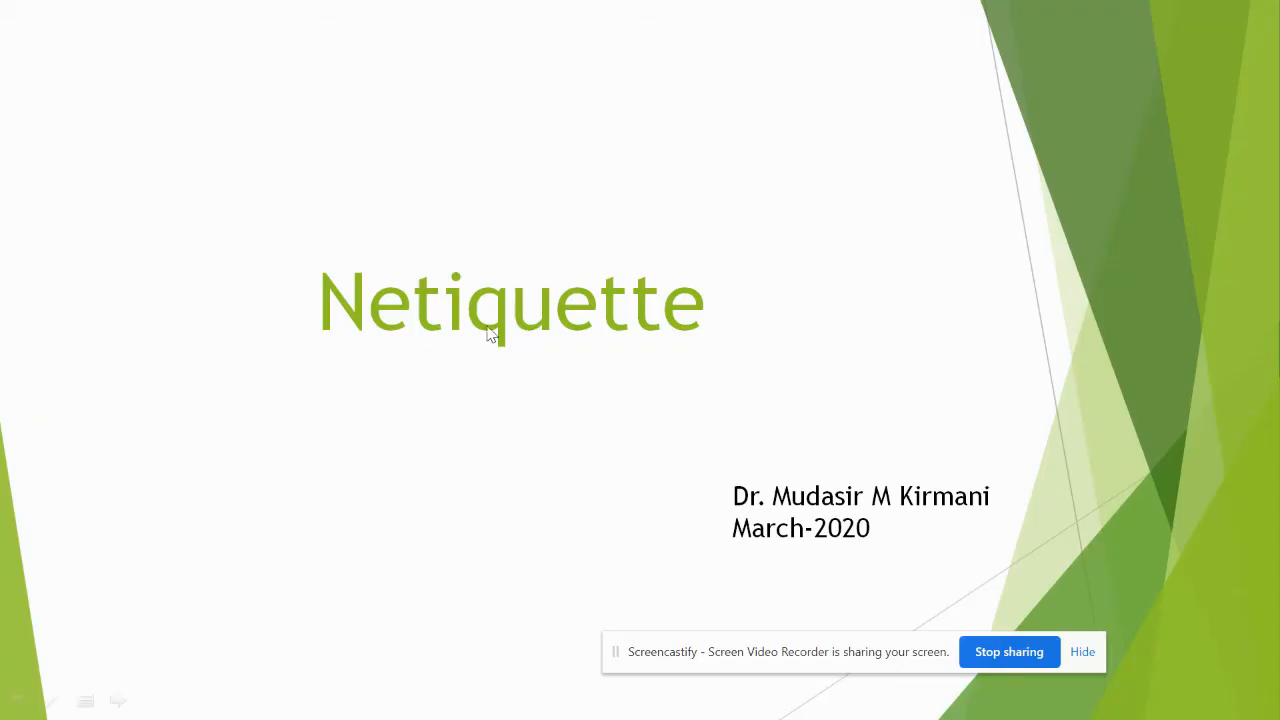
Draw two red freehand squiggles around the title of the Netiquette slide with the Felt Tip Pen.
right_click(741, 344)
mouse_move(706, 486)
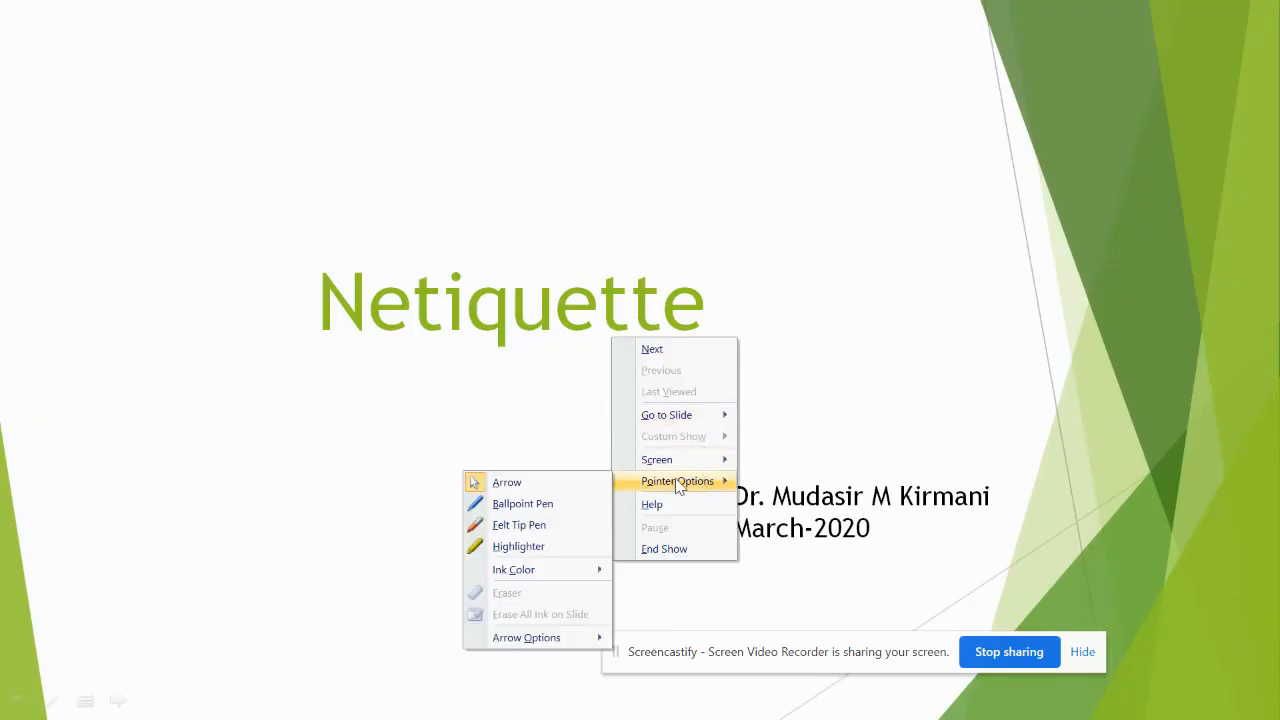
click(528, 527)
mouse_move(803, 229)
mouse_down()
mouse_move(651, 132)
mouse_move(853, 103)
mouse_move(736, 269)
mouse_move(886, 168)
mouse_move(992, 70)
mouse_move(944, 220)
mouse_move(1065, 322)
mouse_move(930, 340)
mouse_move(972, 350)
mouse_up()
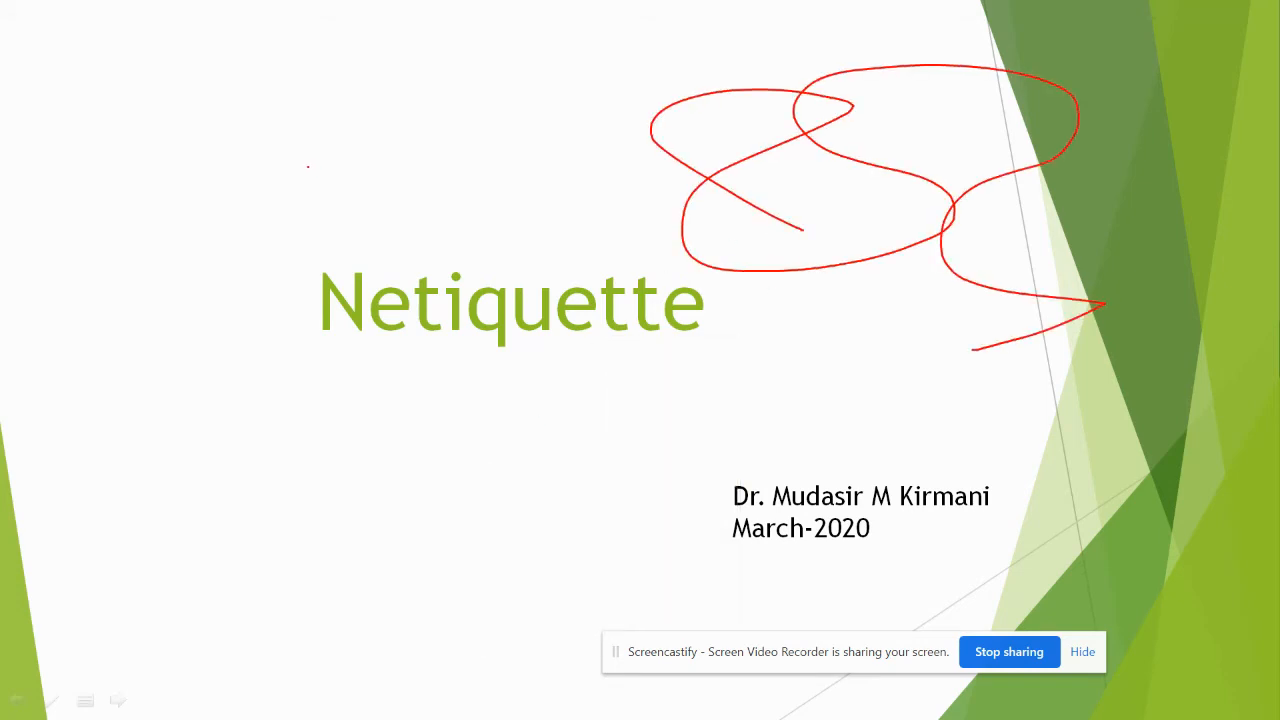
mouse_move(310, 165)
mouse_down()
mouse_move(408, 137)
mouse_move(370, 248)
mouse_move(514, 287)
mouse_move(628, 290)
mouse_up()
End the slide show and discard the ink annotations.
right_click(862, 326)
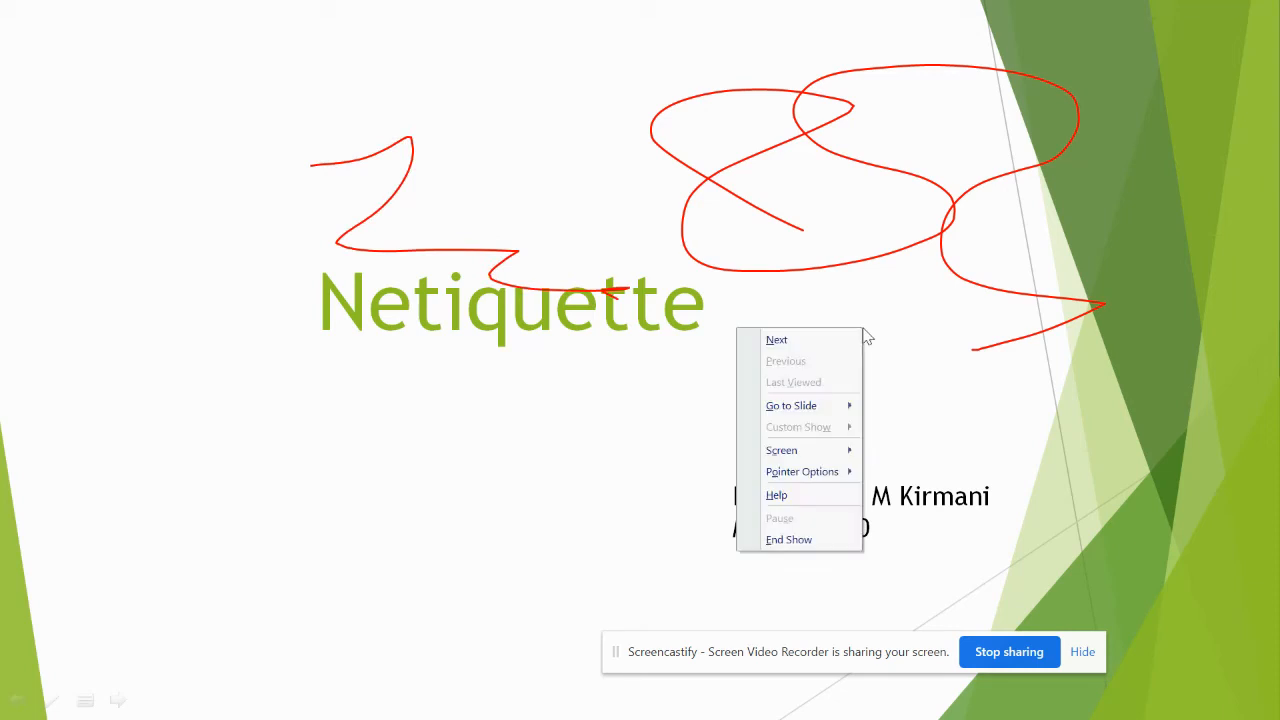
click(825, 537)
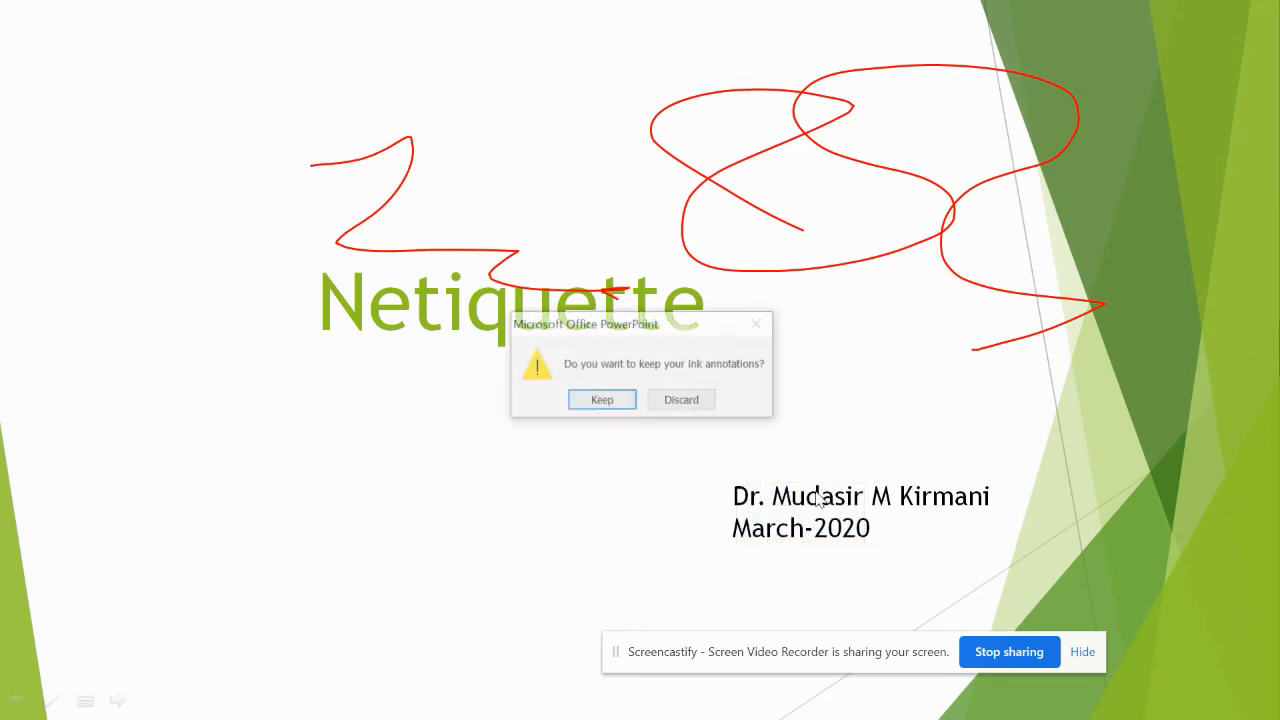
click(682, 401)
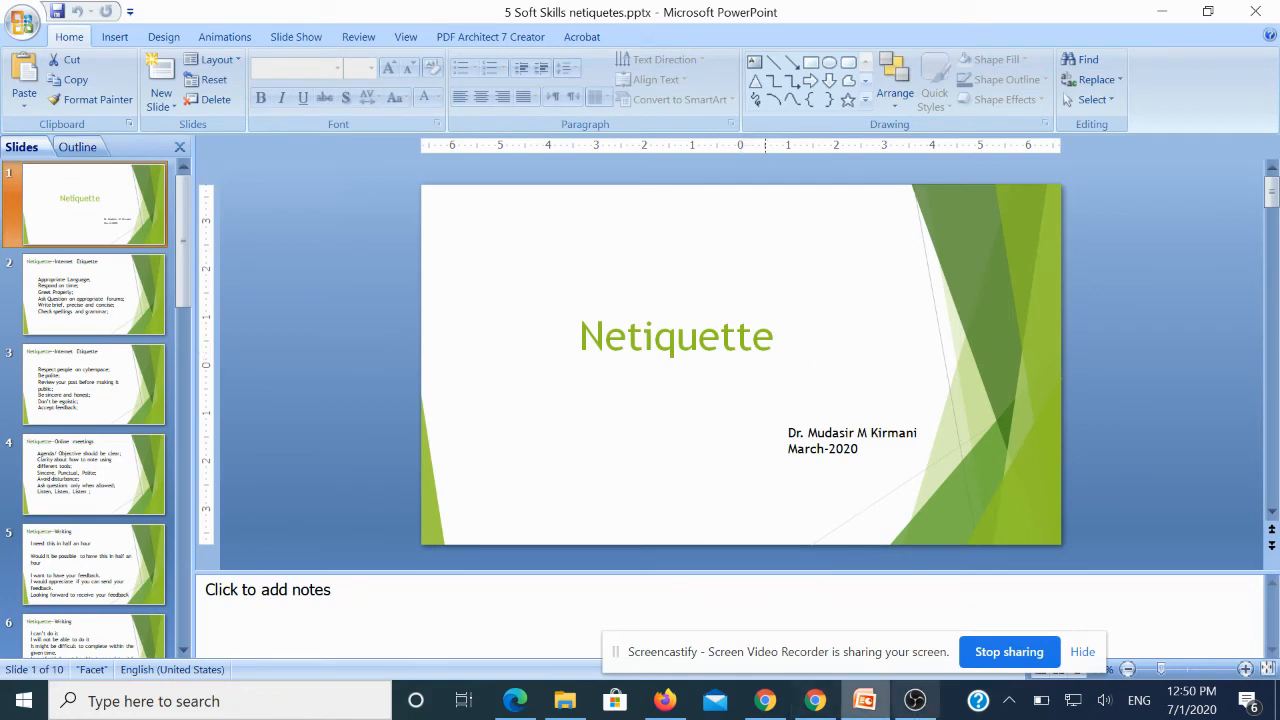
Switch back to OBS Studio and stop the recording.
click(915, 700)
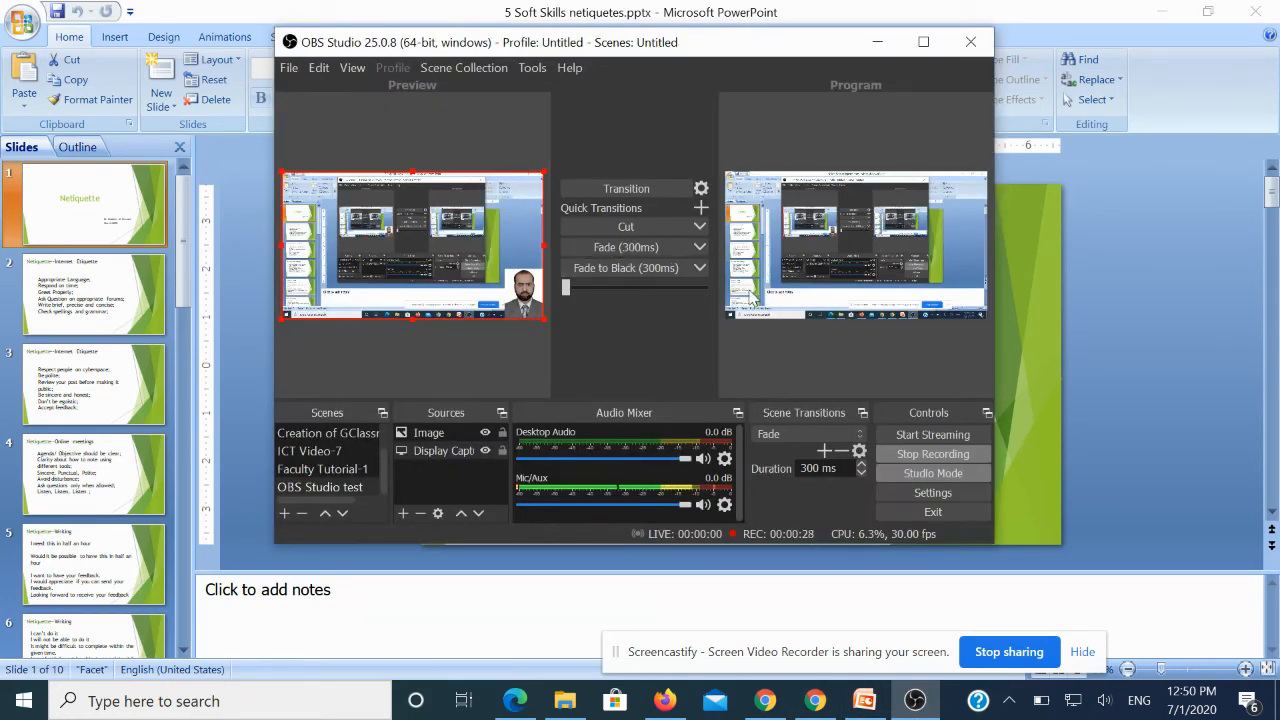
click(931, 452)
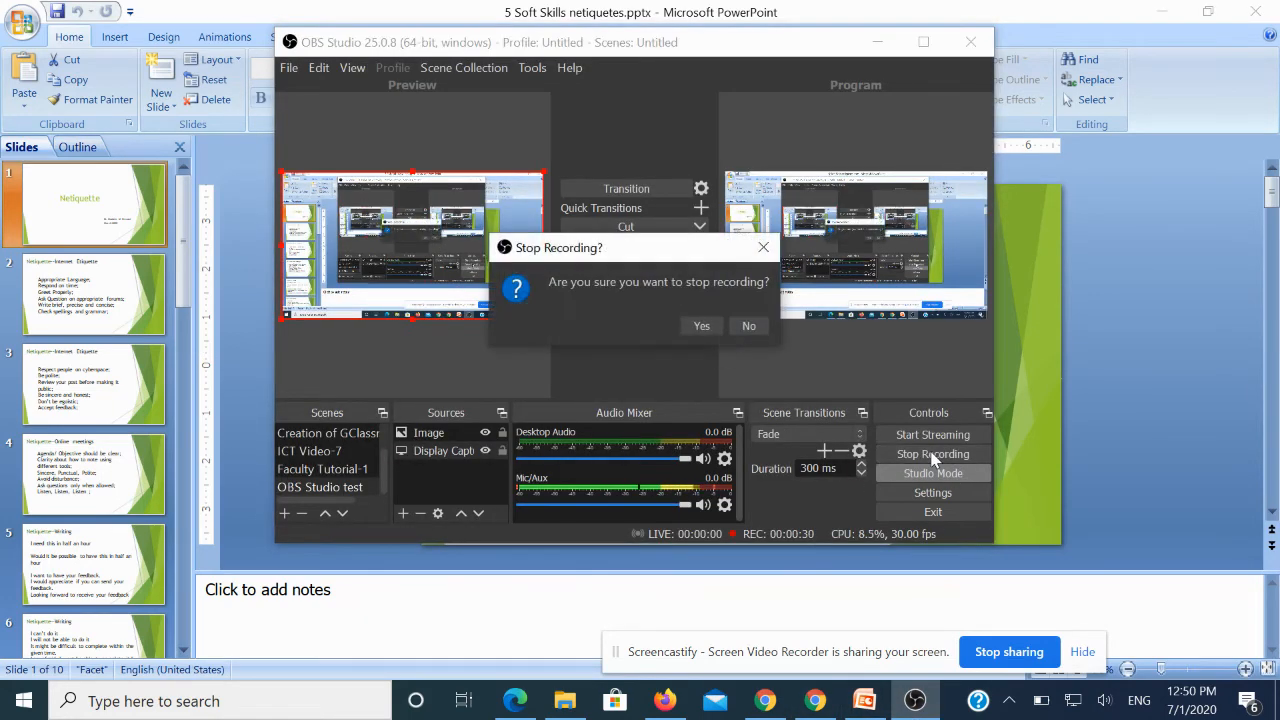
click(700, 325)
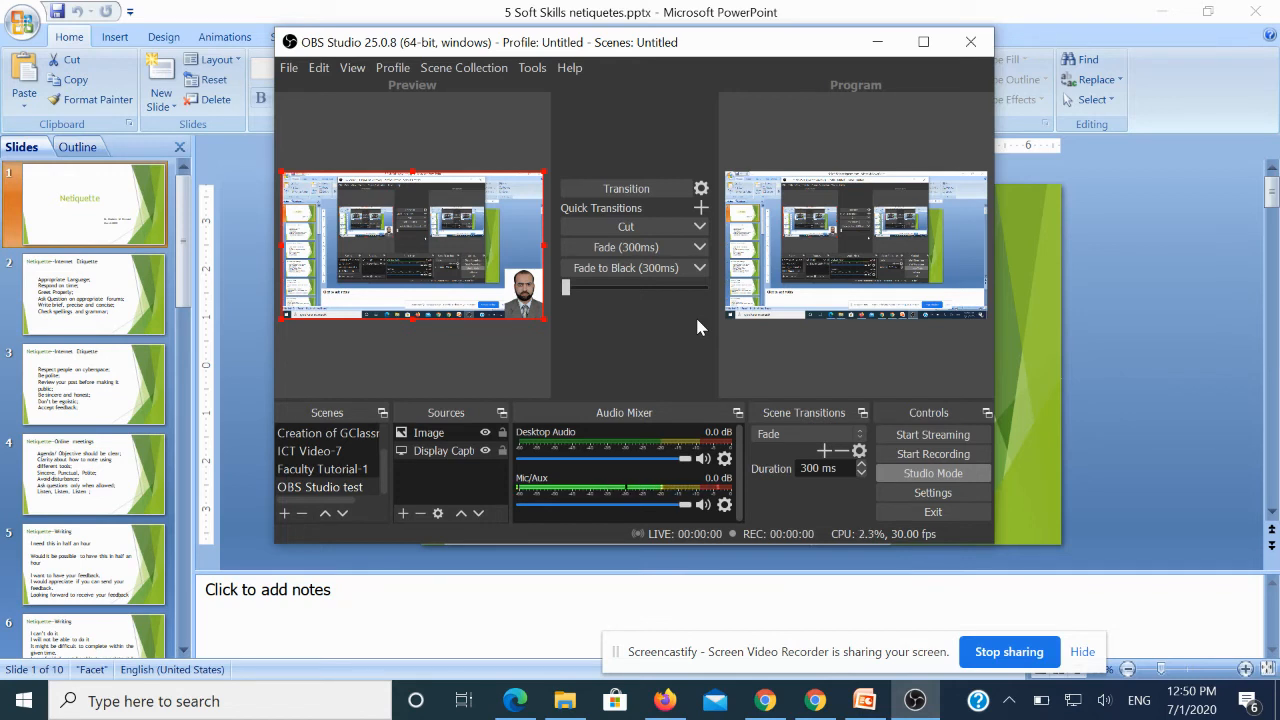
click(290, 69)
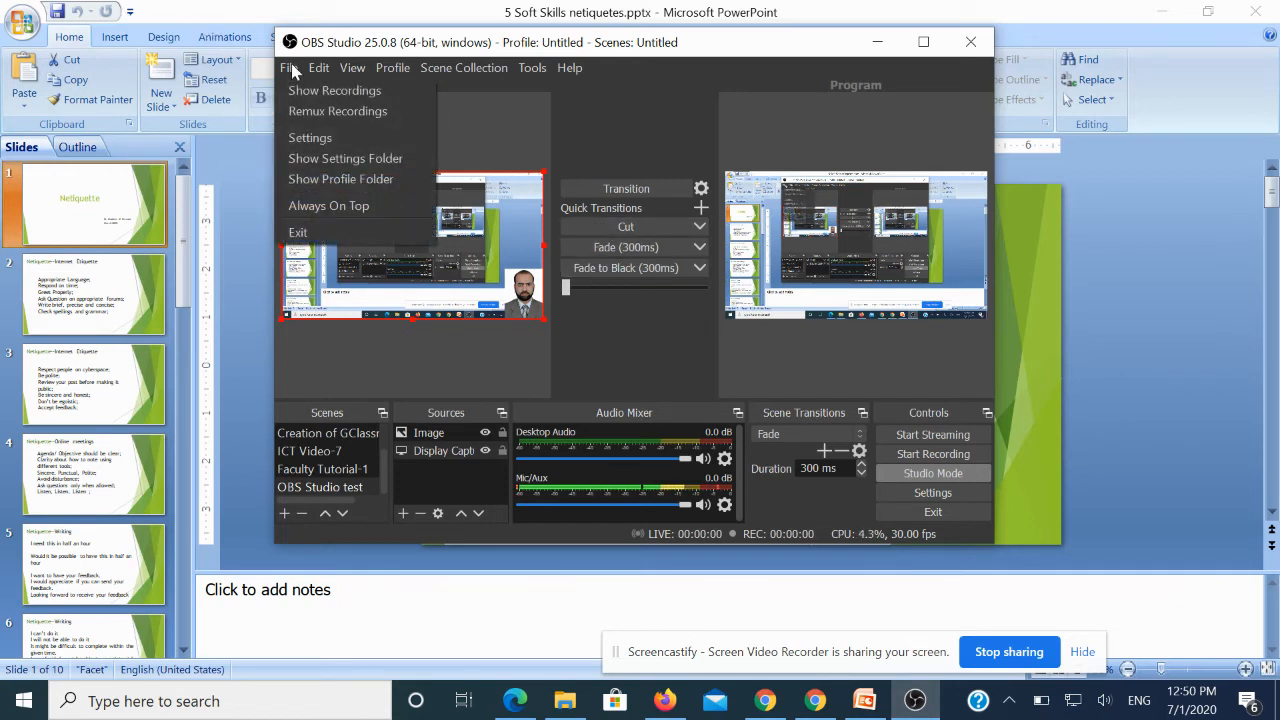
click(335, 92)
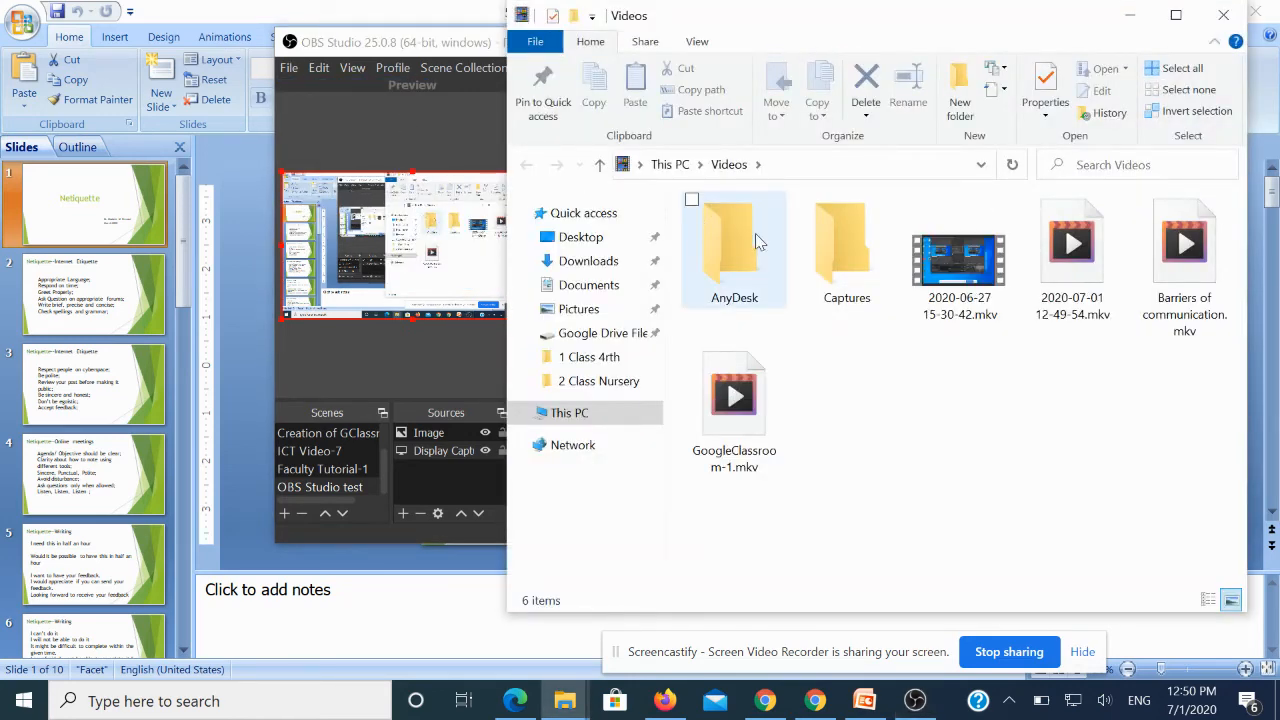
click(958, 303)
click(1075, 312)
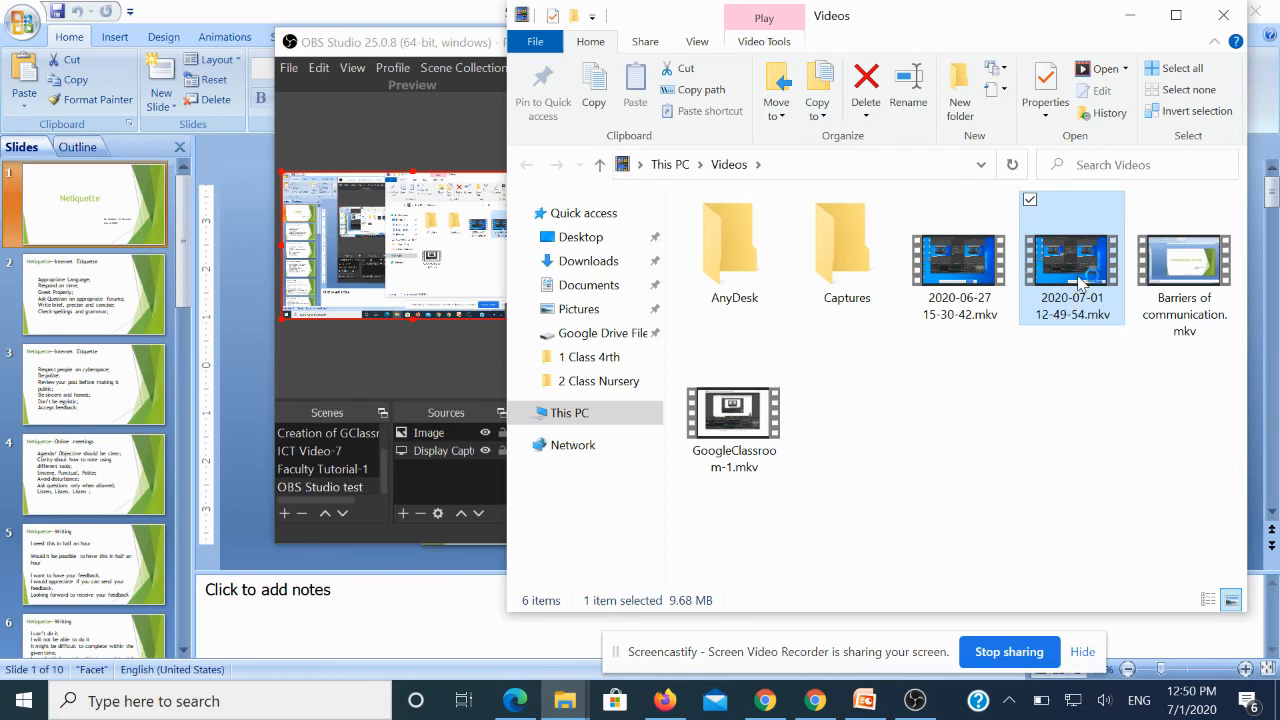
double_click(1080, 285)
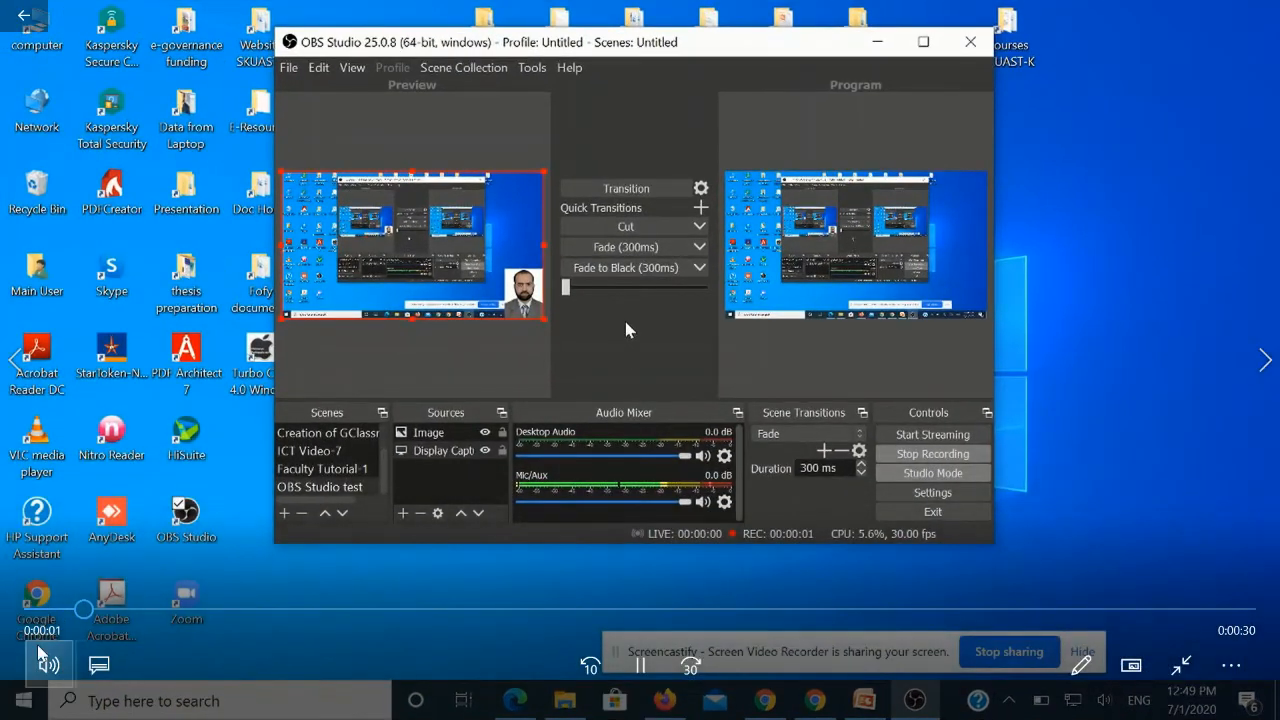
Mute the recording, watch it to the end, and close the player and the Videos folder.
click(46, 662)
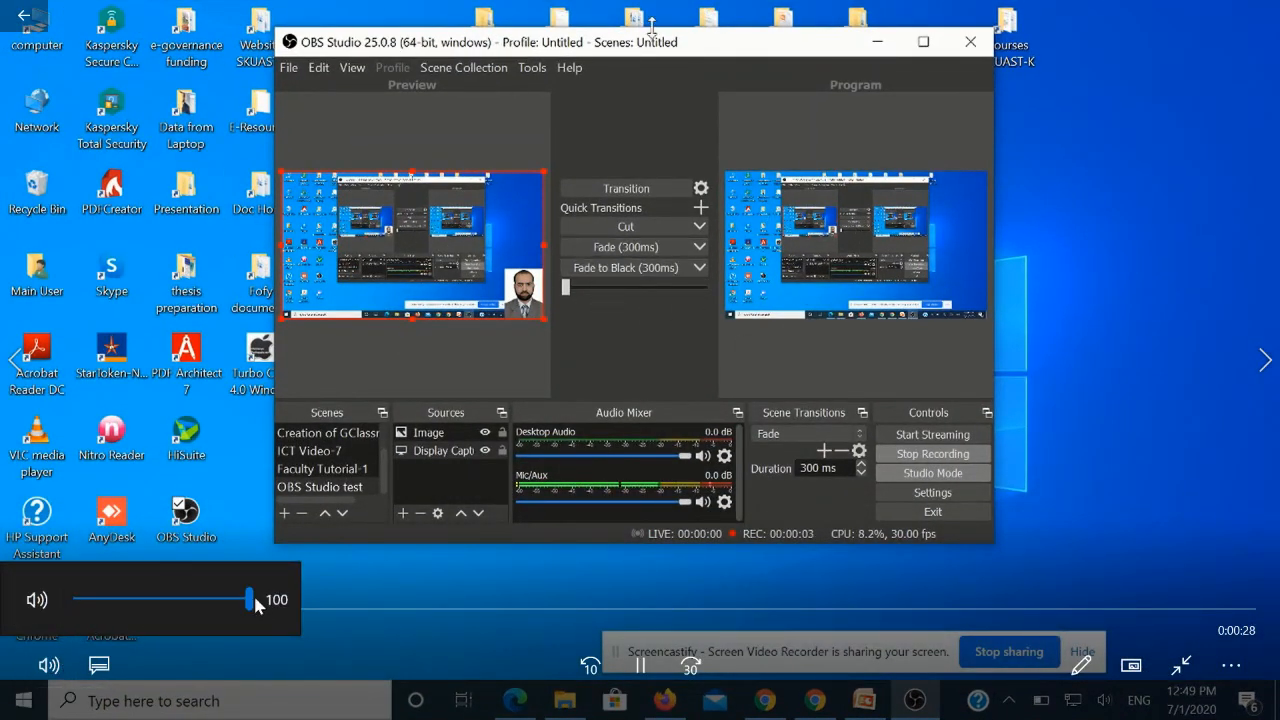
drag(257, 605, 42, 600)
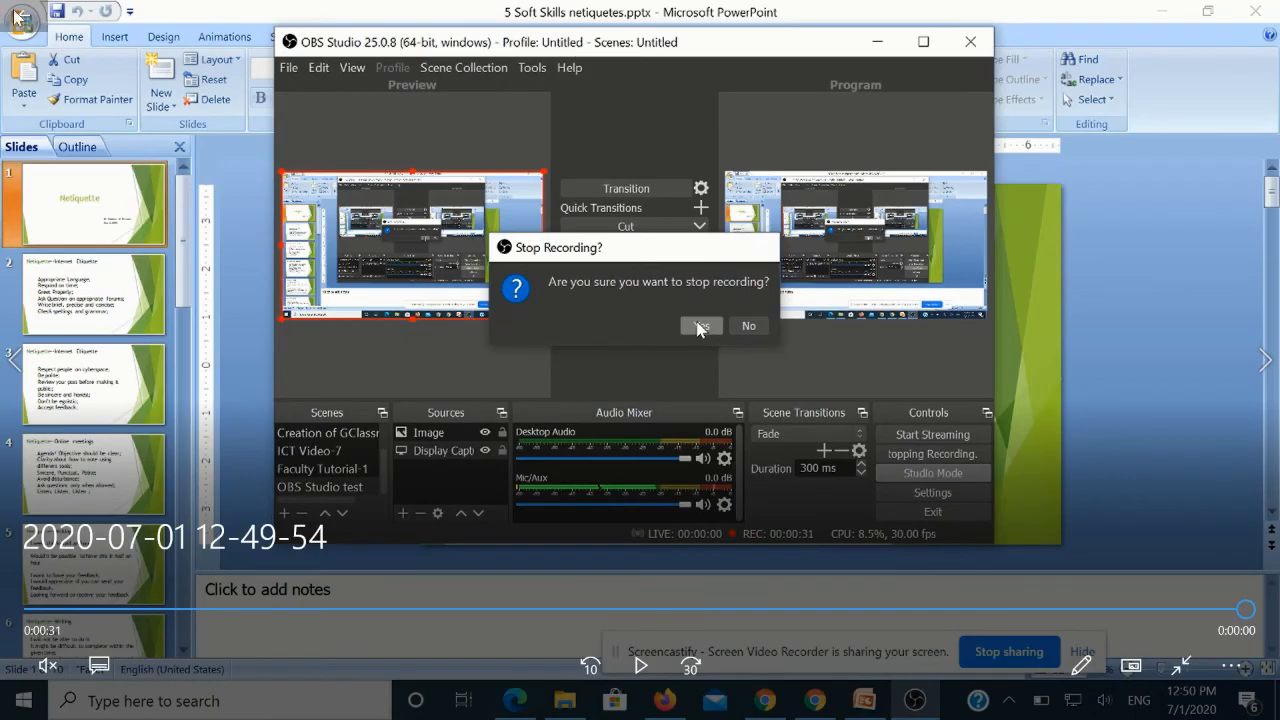
click(18, 18)
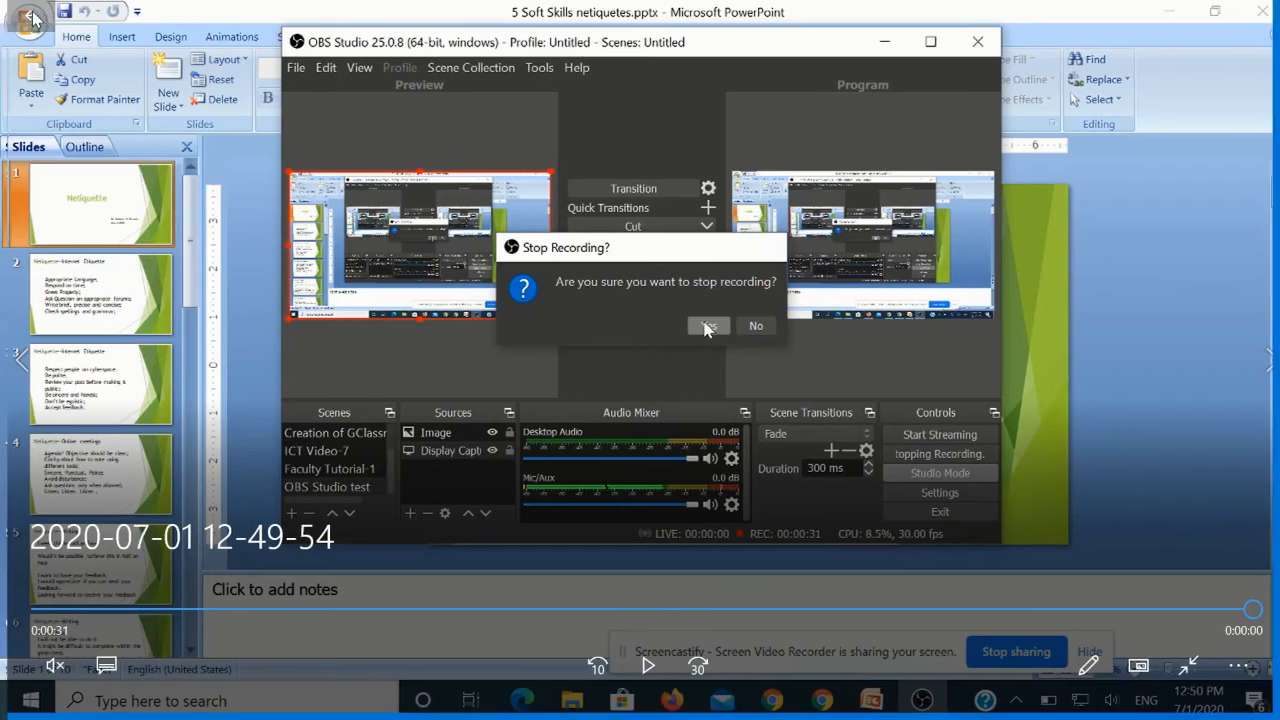
click(1258, 16)
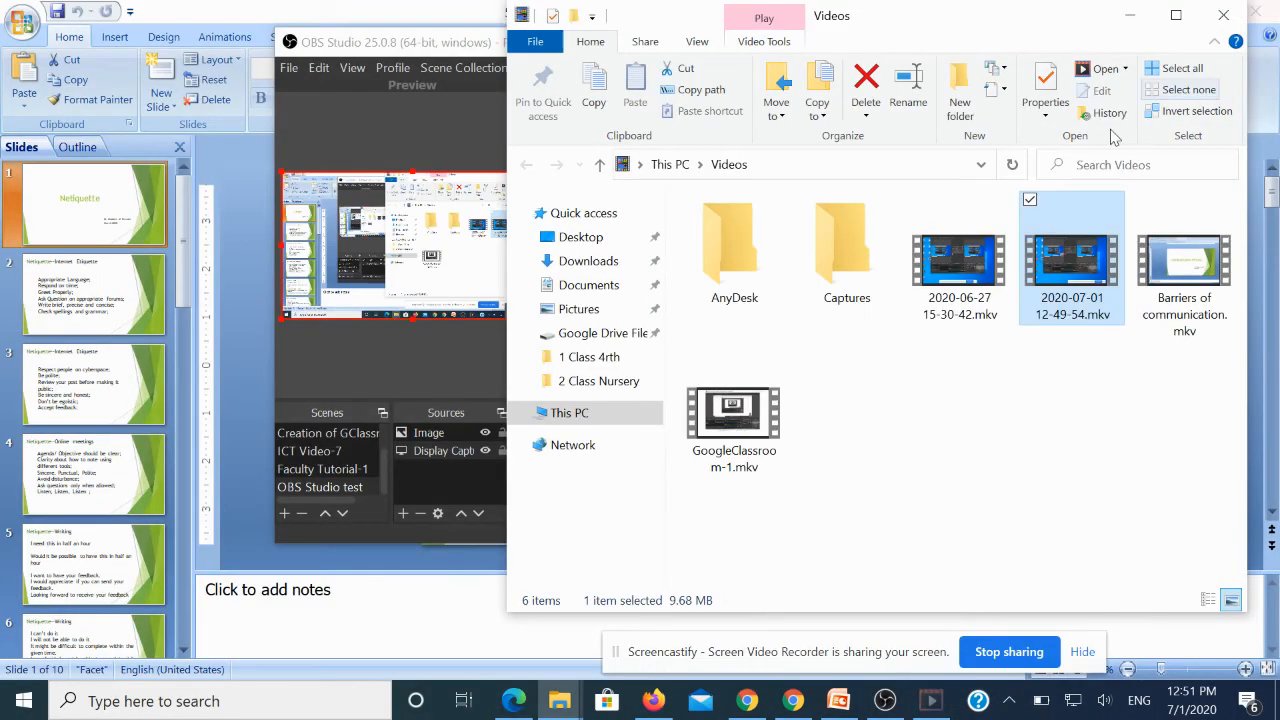
click(1255, 14)
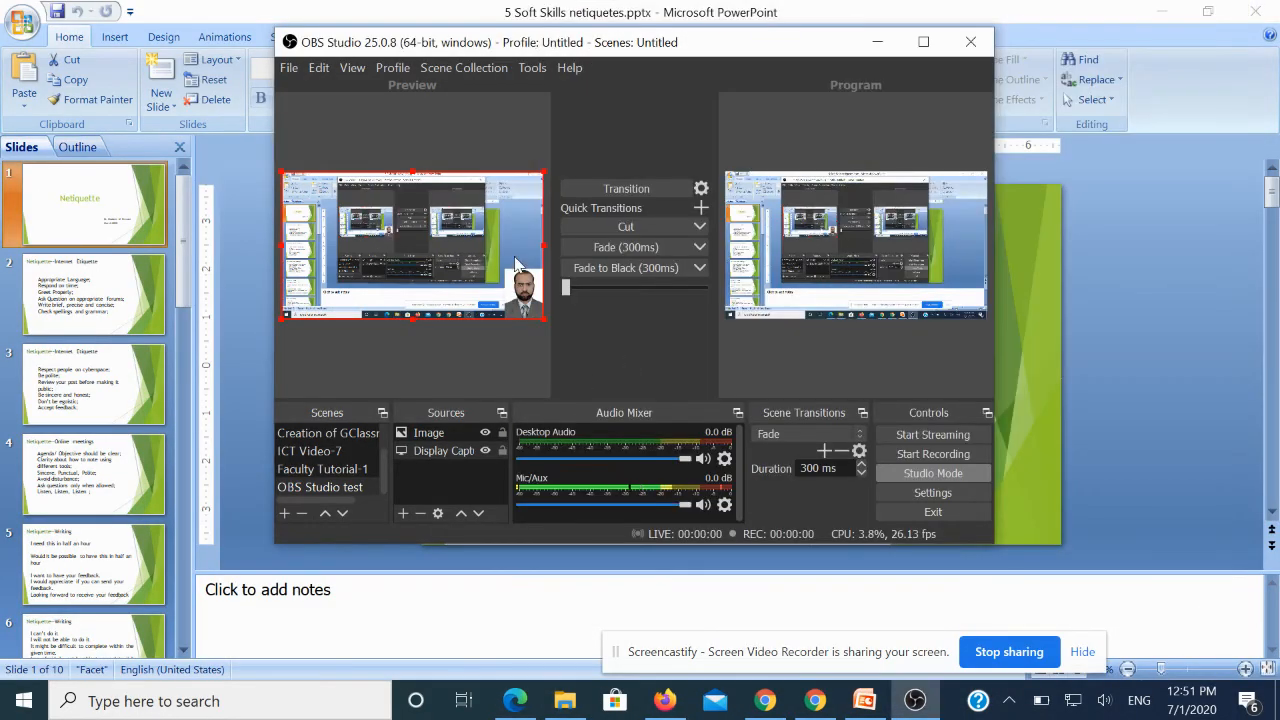
Remove the Image source from the OBS Studio test scene and select its remaining Display Capture source.
click(438, 437)
right_click(438, 446)
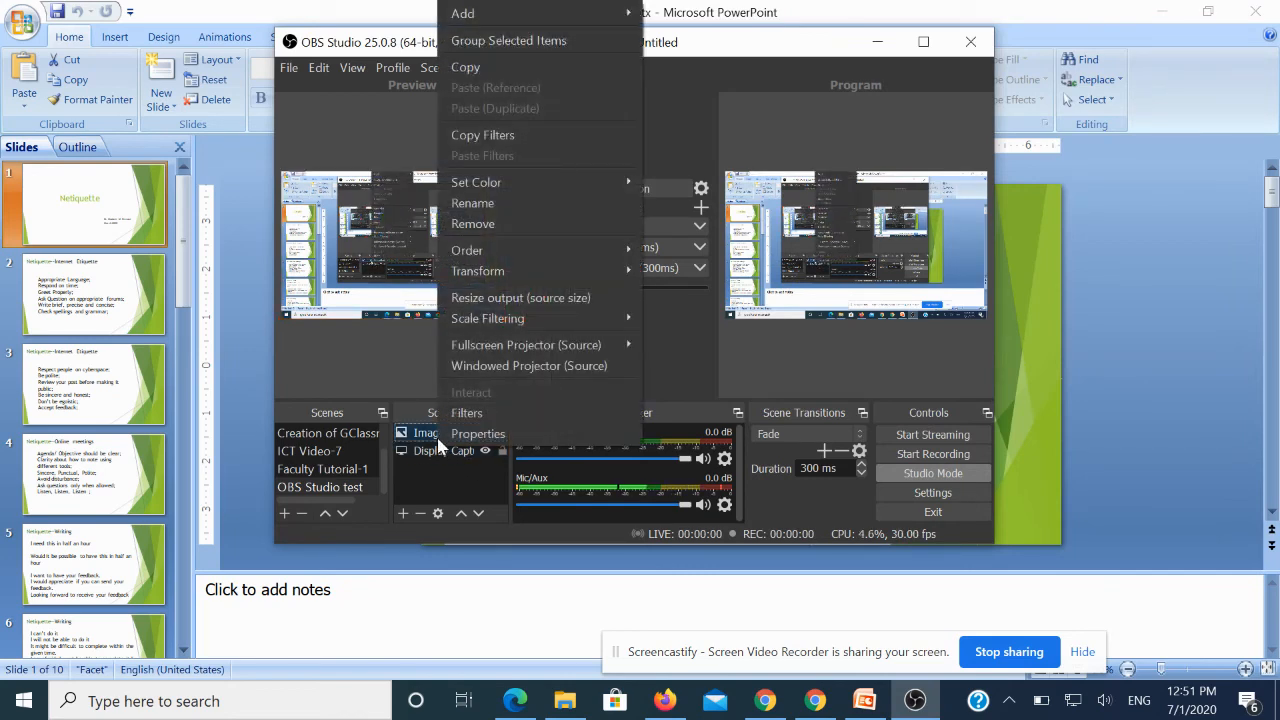
click(421, 463)
click(431, 452)
click(437, 435)
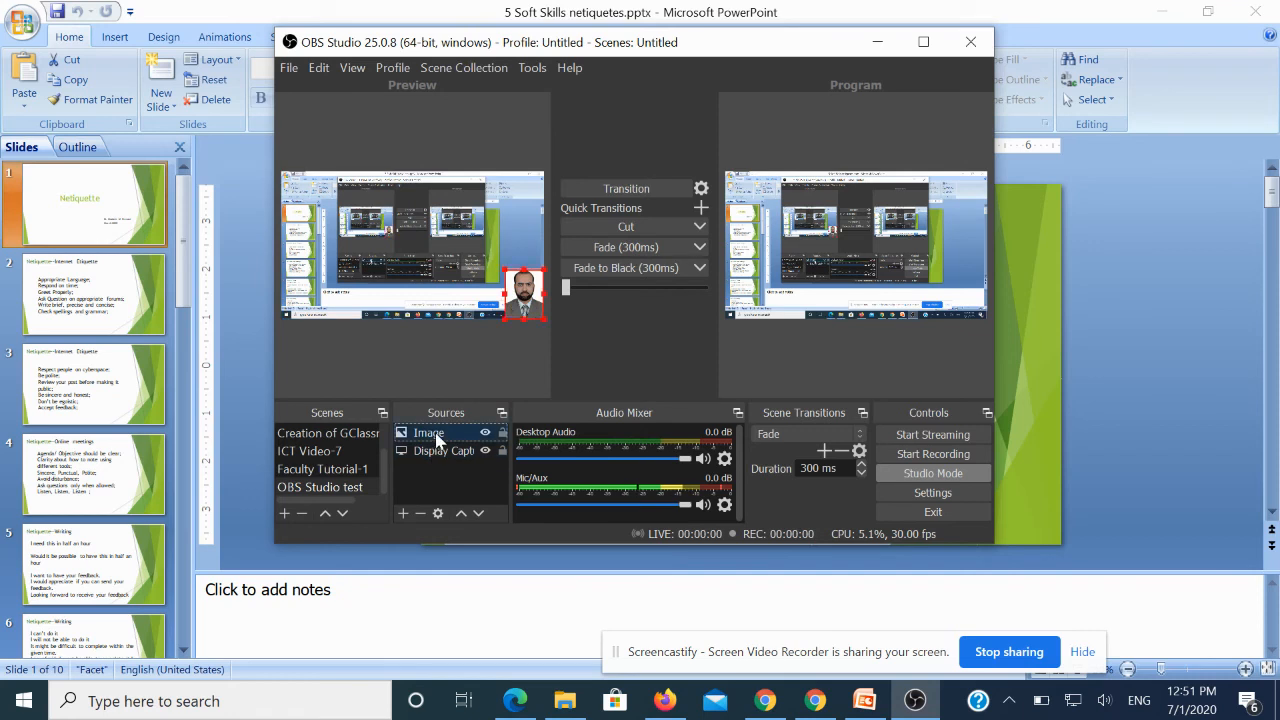
click(420, 513)
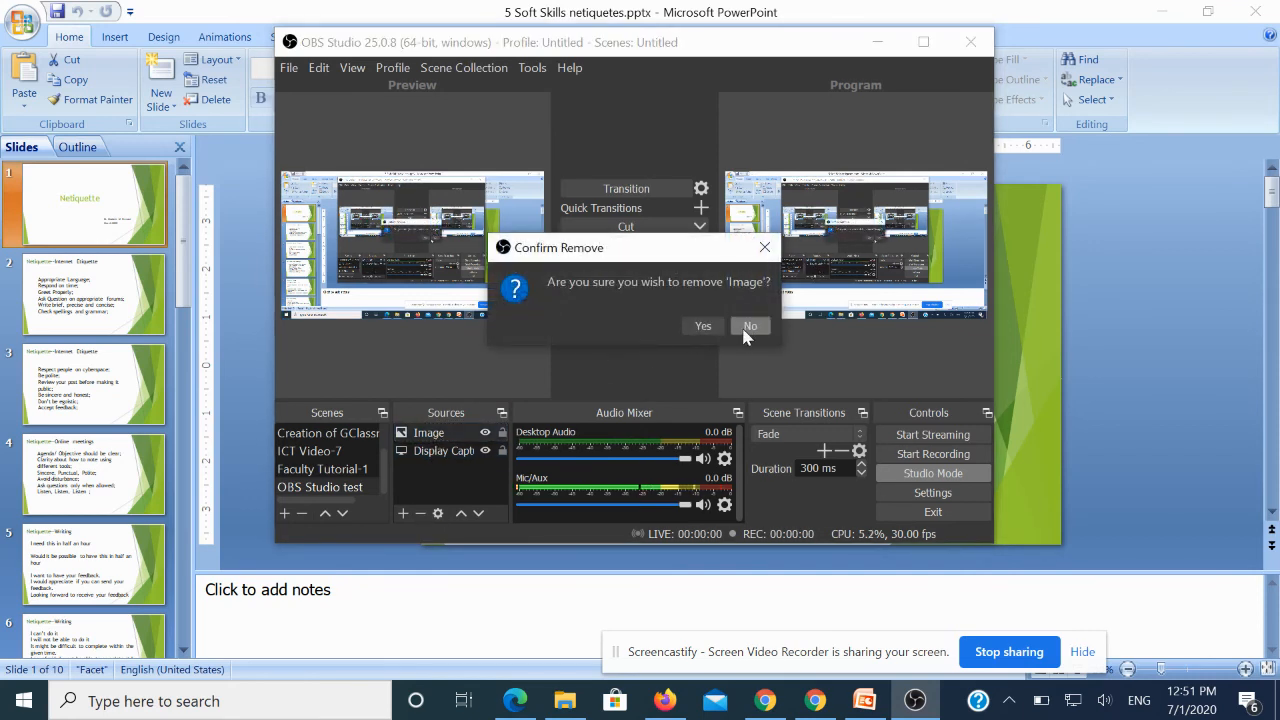
click(700, 328)
click(440, 433)
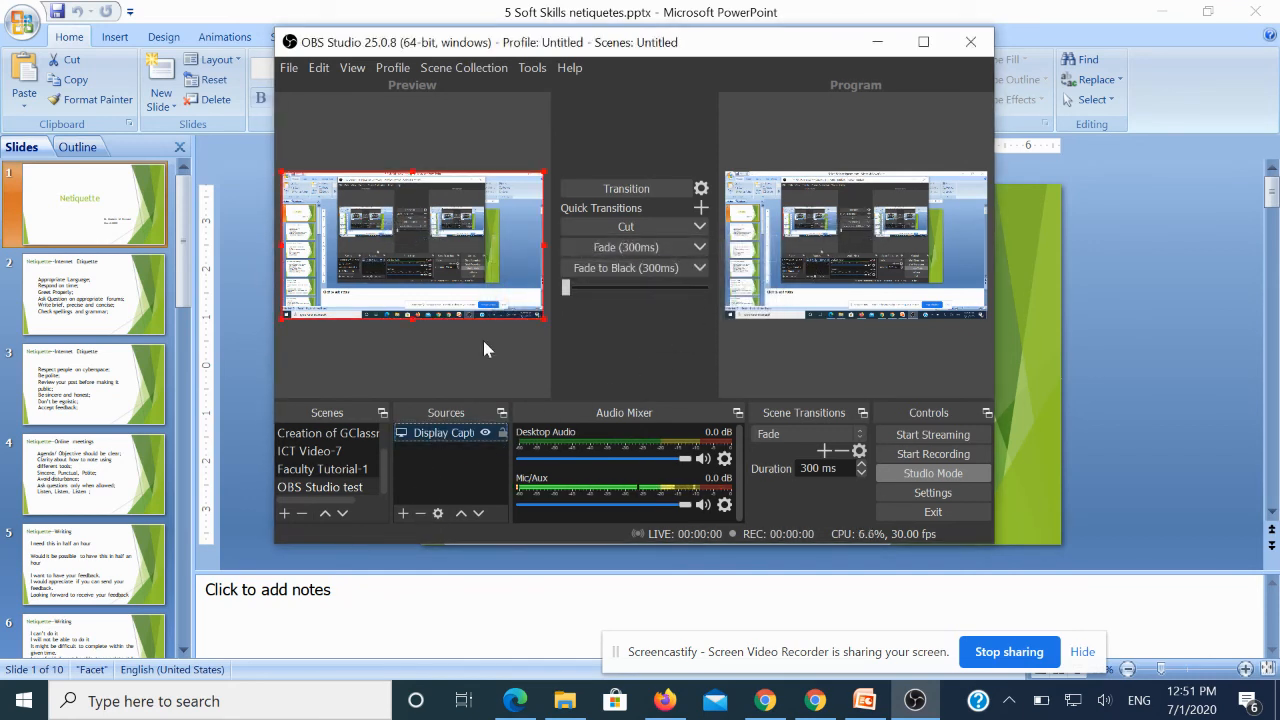
Remove the OBS Studio test scene from the scene list.
click(331, 494)
click(302, 513)
click(722, 330)
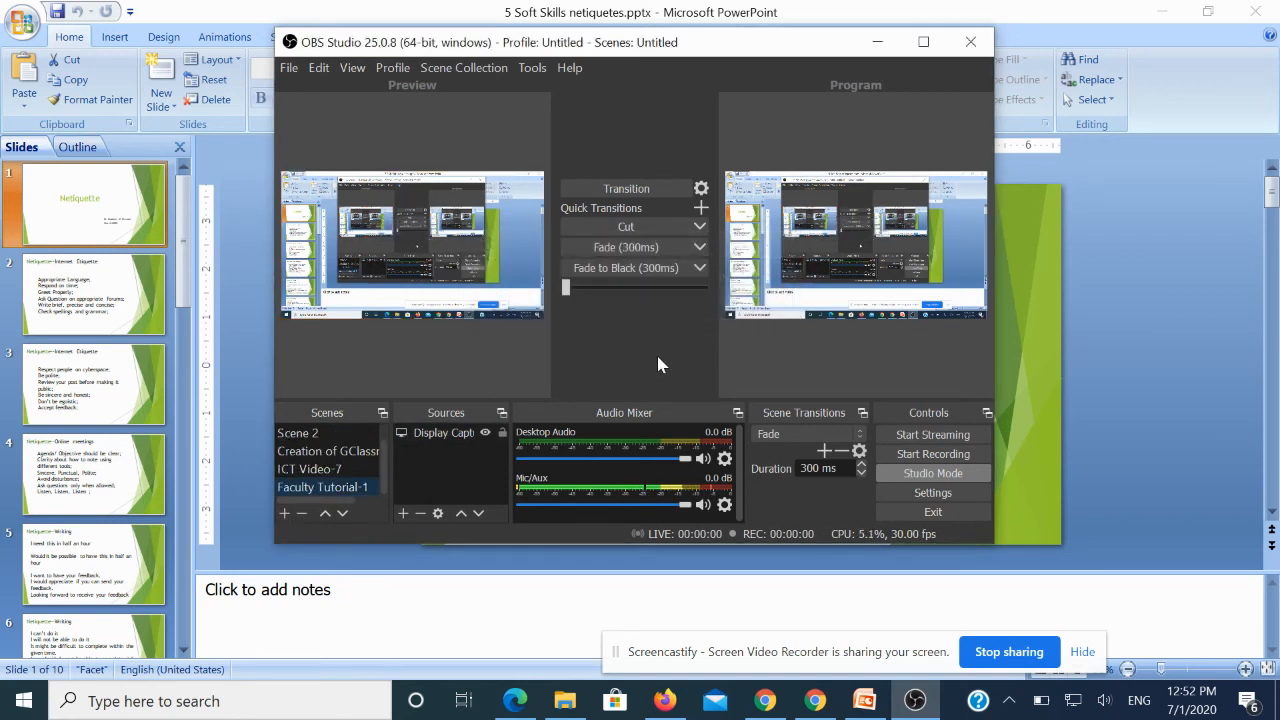
View the ICT Video-7, Google Classroom and Scene 2 scenes, and minimise the PowerPoint window.
click(334, 470)
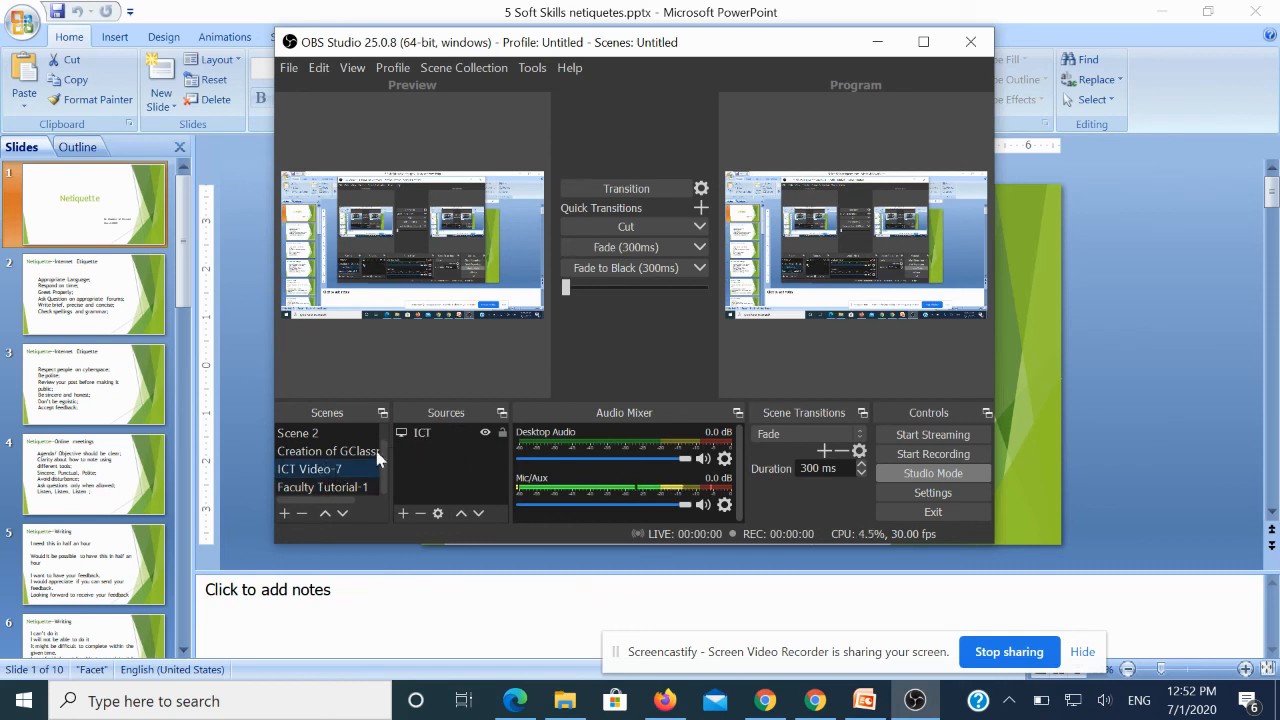
click(338, 453)
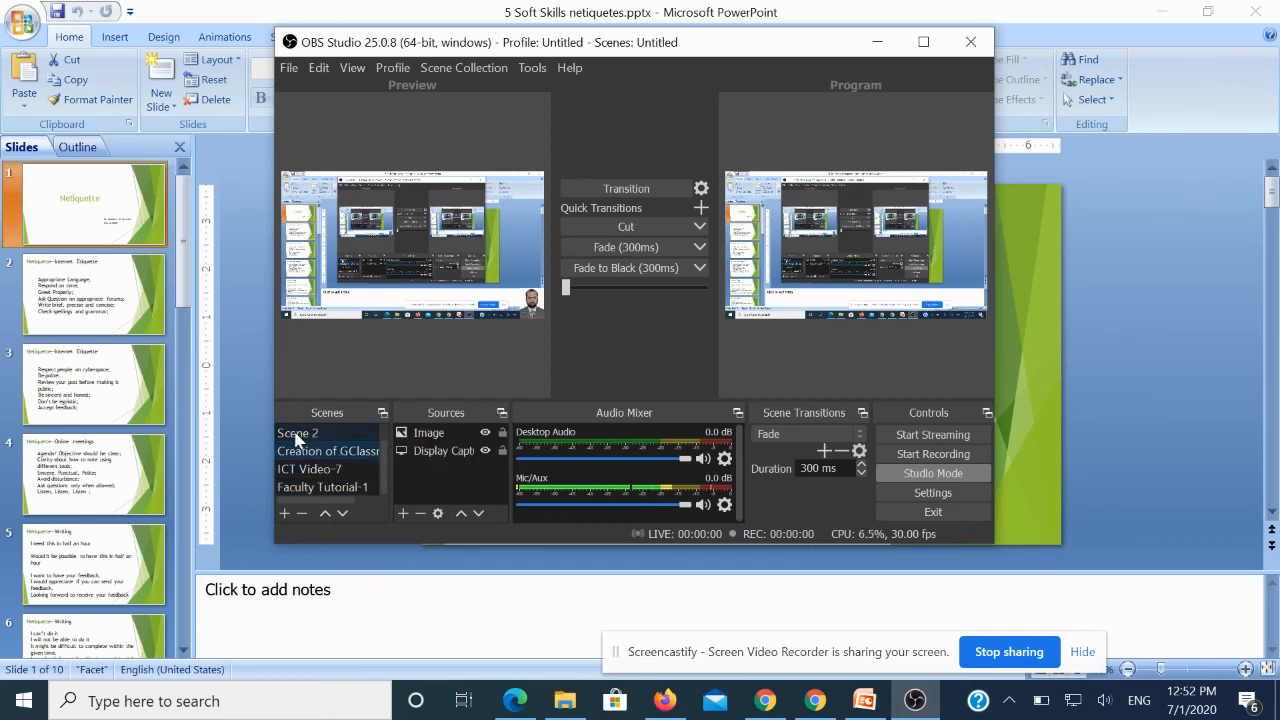
click(297, 434)
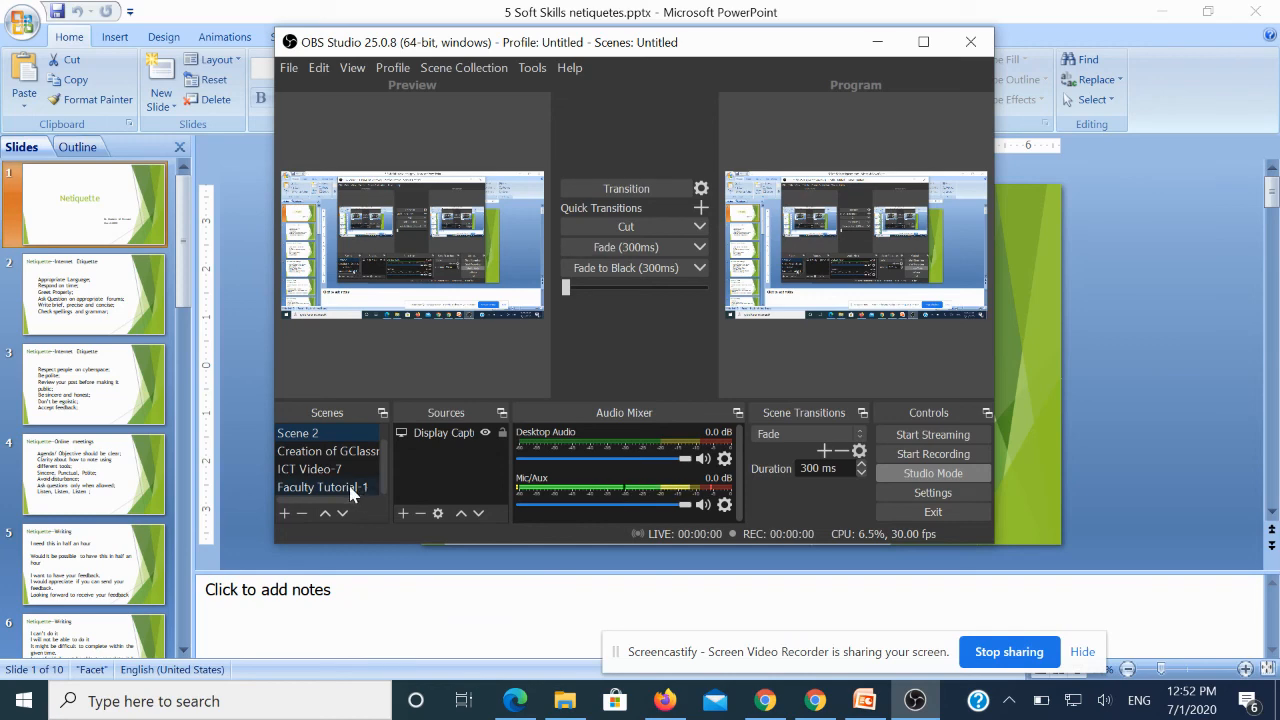
click(1071, 21)
click(1163, 11)
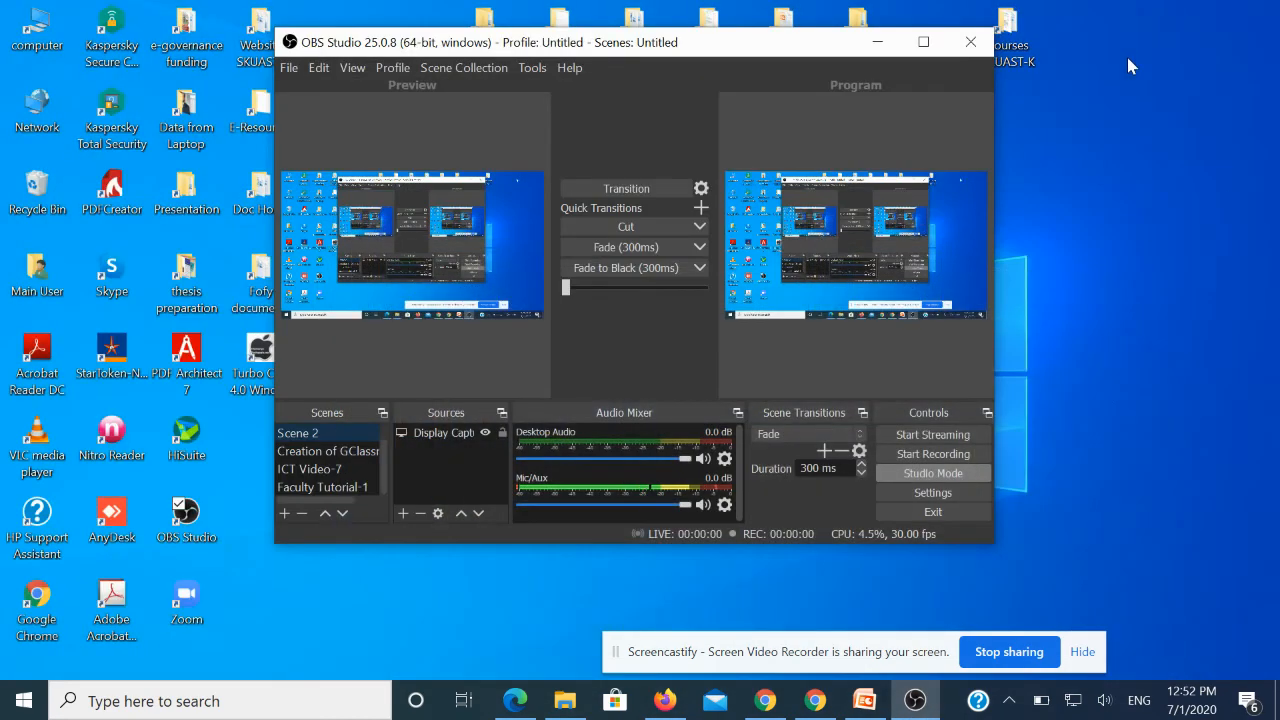